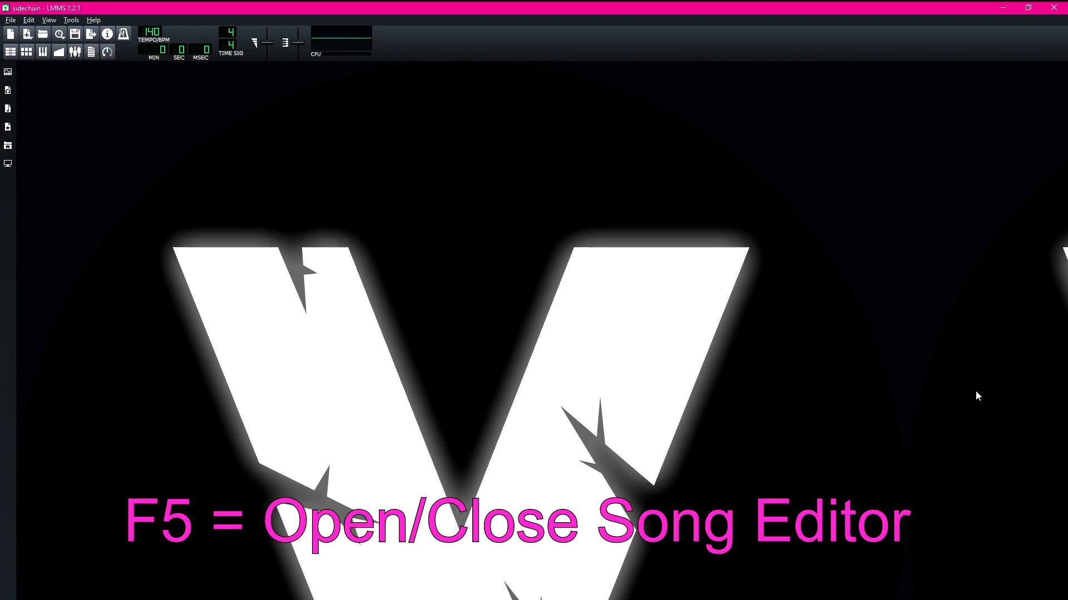
Open the Song Editor, widen it to show about 53 bars and shorten it to just below the tracks.
key("F5")
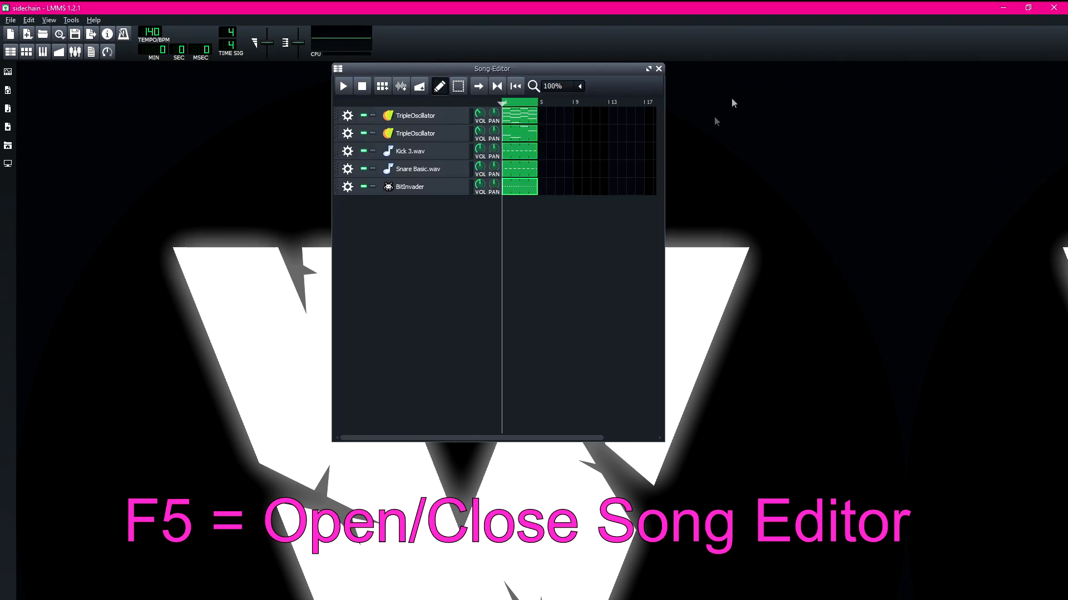
left_click_drag(664, 169, 978, 211)
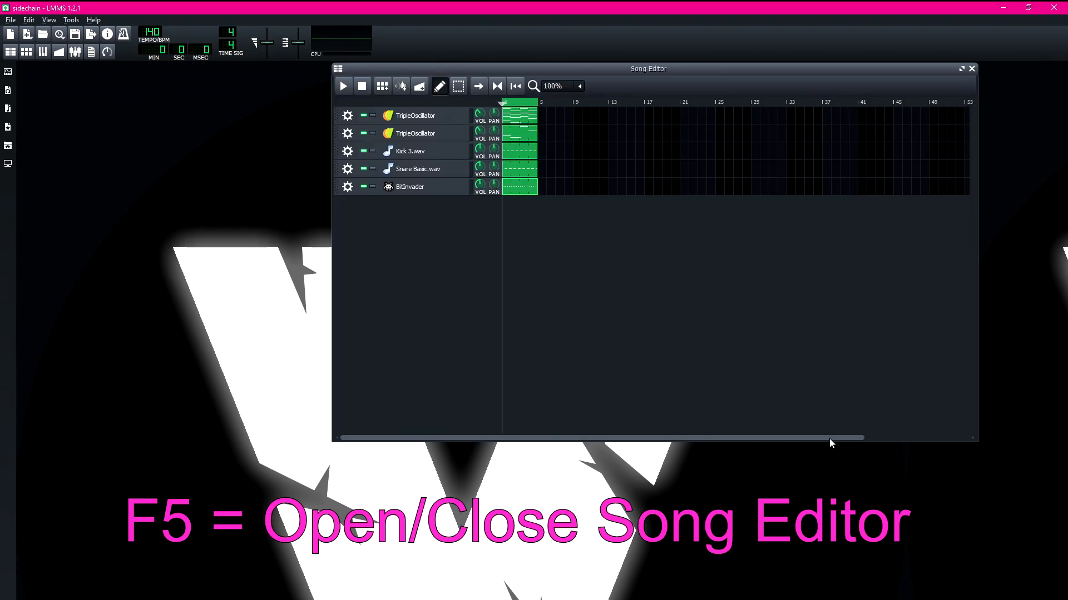
left_click_drag(833, 443, 839, 232)
Open the Beat+Bassline Editor, move it below the Song Editor, and close it.
key("F6")
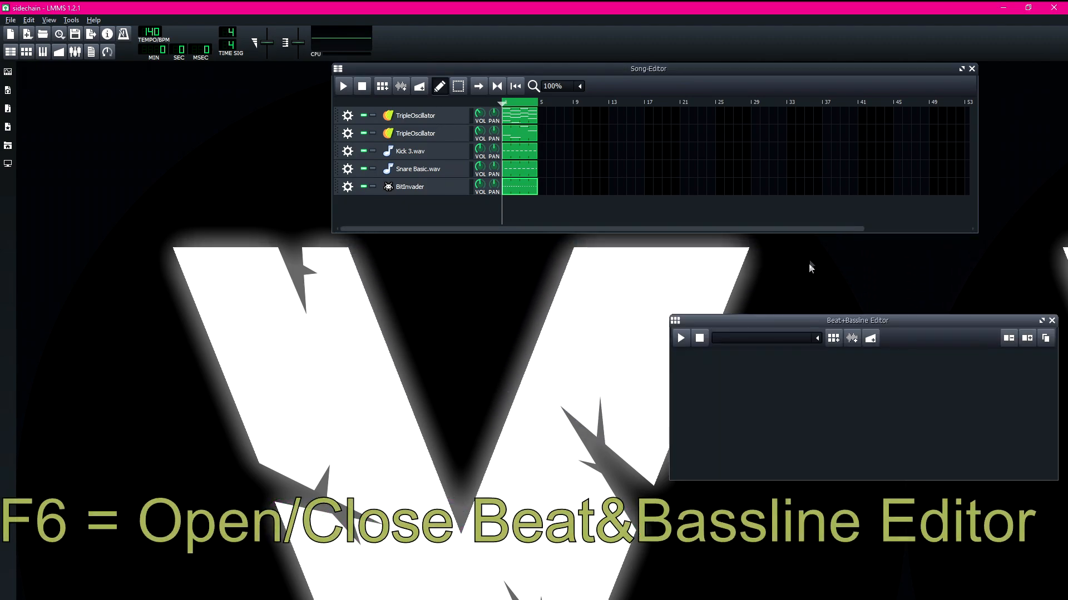
left_click_drag(827, 327, 361, 258)
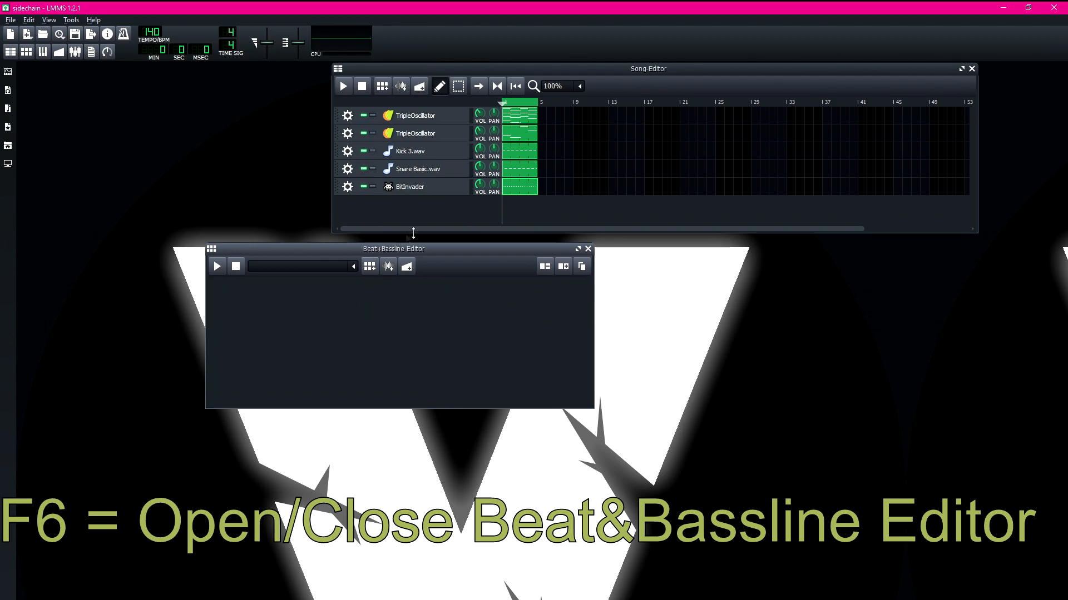
left_click_drag(431, 255, 427, 285)
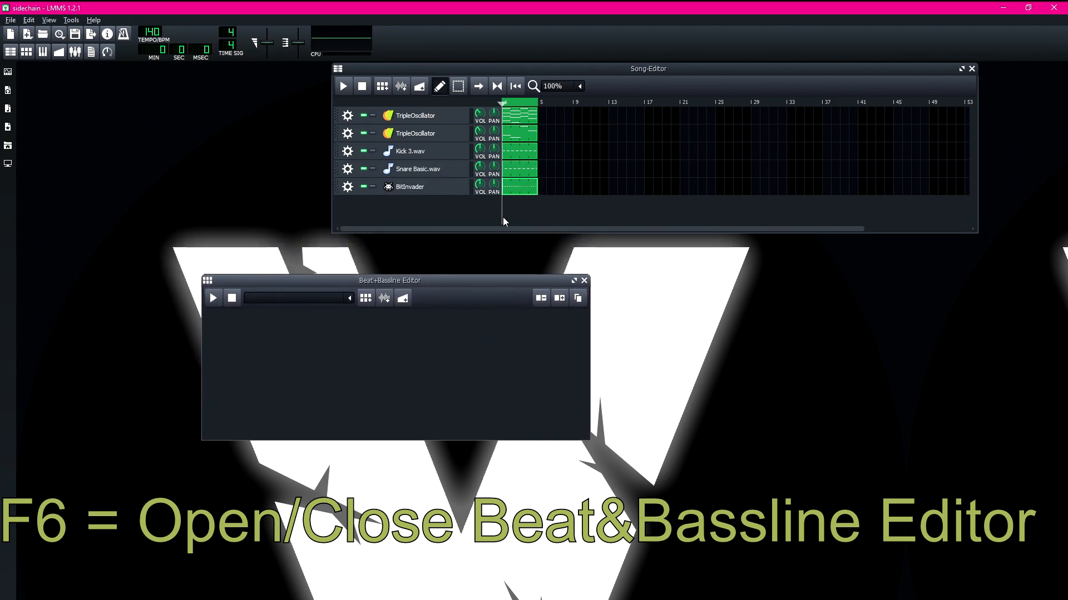
left_click(583, 283)
Open the Piano Roll below the Song Editor, view the Kick 3.wav and TripleOscillator patterns, and close it.
key("F7")
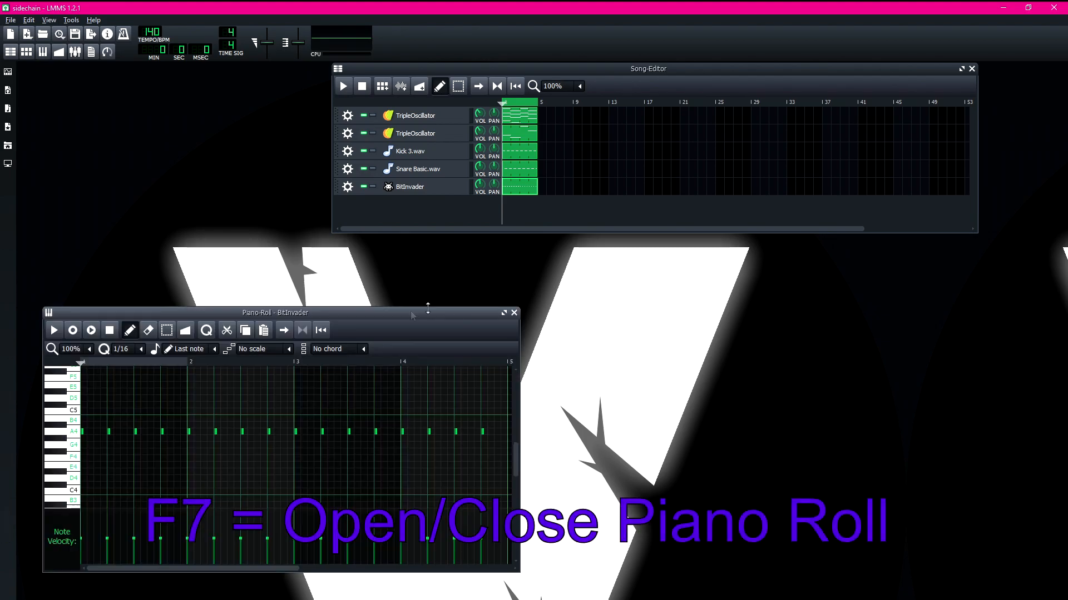
left_click_drag(263, 314, 548, 256)
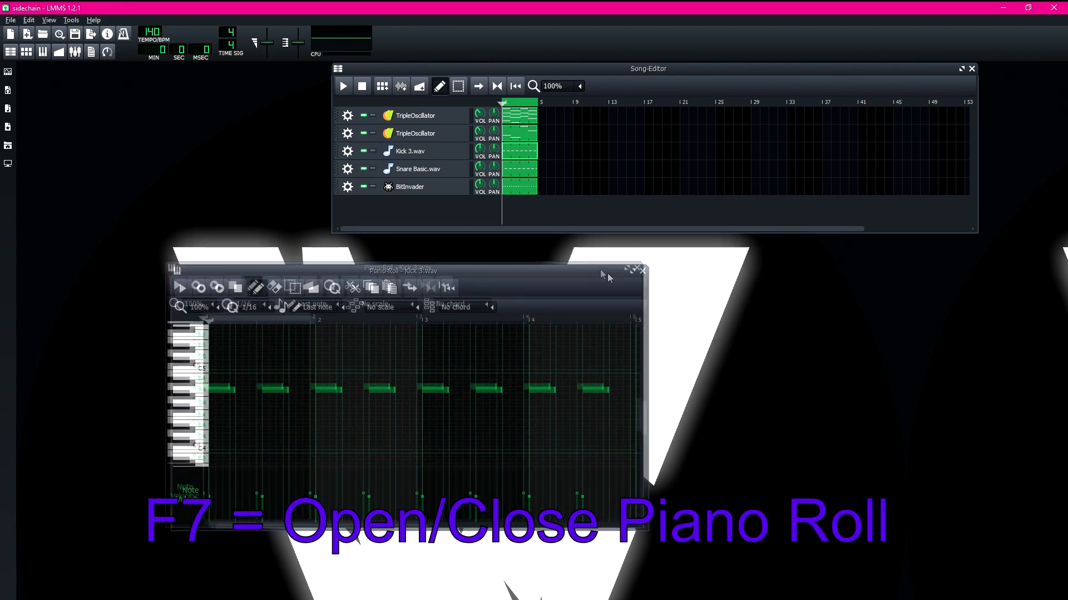
left_click_drag(637, 260, 622, 295)
key("F7")
key("F7")
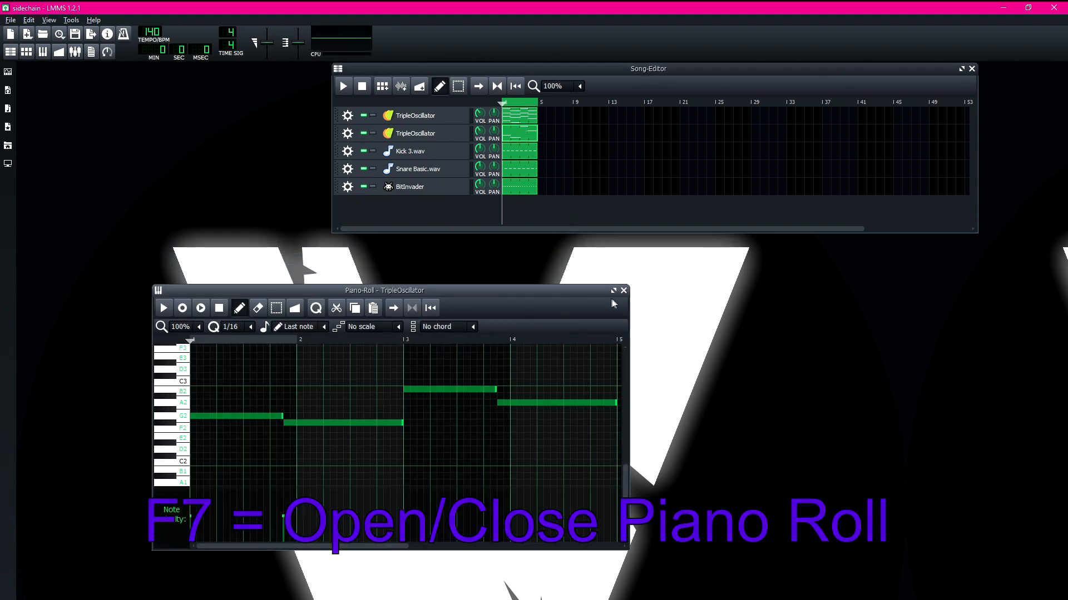
key("F7")
Open the Automation Editor below the Song Editor and add an automation track with a four-bar clip starting at bar 1.
key("F8")
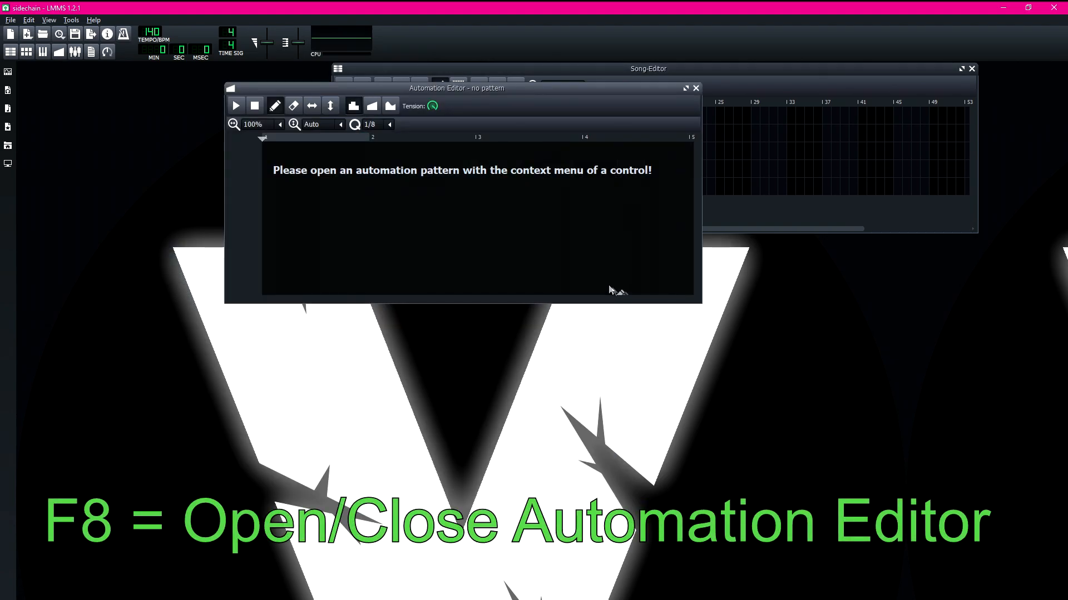
left_click_drag(503, 91, 558, 290)
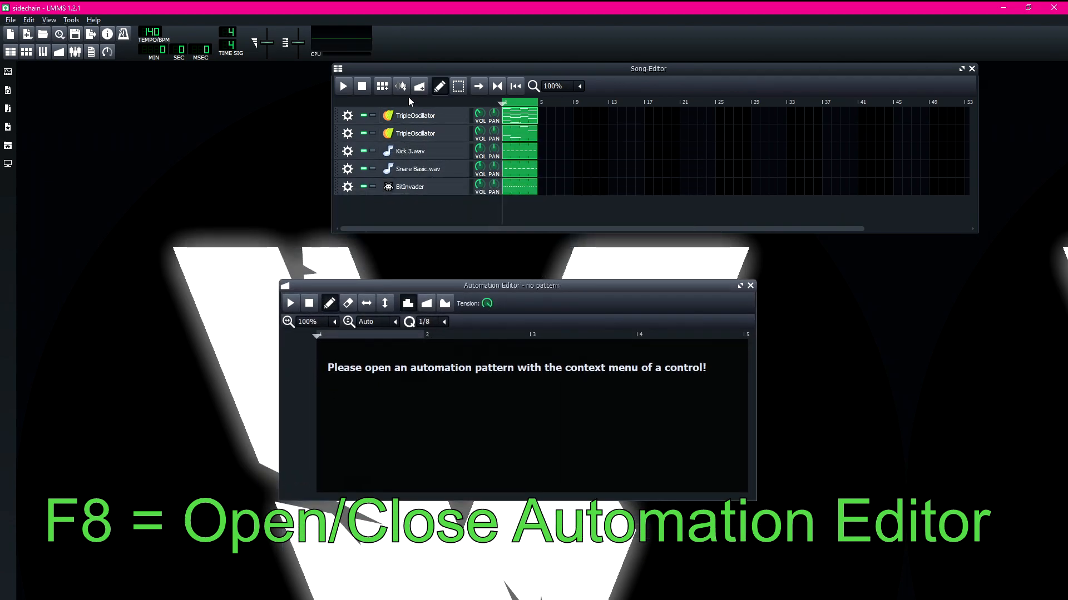
left_click(419, 86)
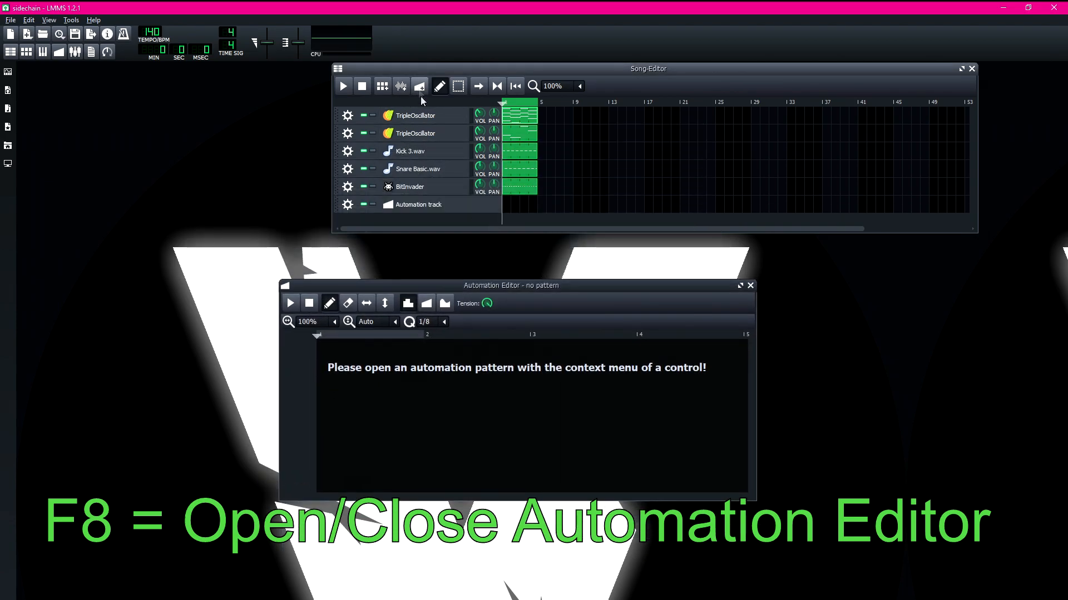
left_click(508, 205)
left_click_drag(508, 203, 536, 204)
Load the new automation clip into the Automation Editor to view its empty grid, and close the editor.
double_click(516, 212)
left_click_drag(509, 289, 478, 302)
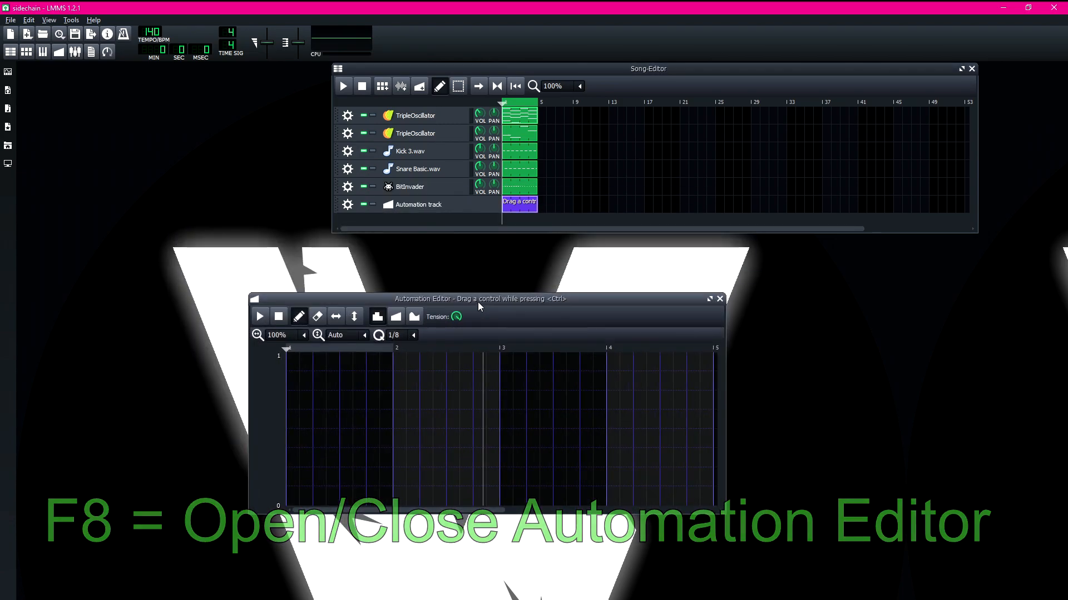
key("F8")
Open the FX-Mixer, move it below the Song Editor and widen it to make room for more channels.
key("F9")
left_click_drag(249, 74, 501, 359)
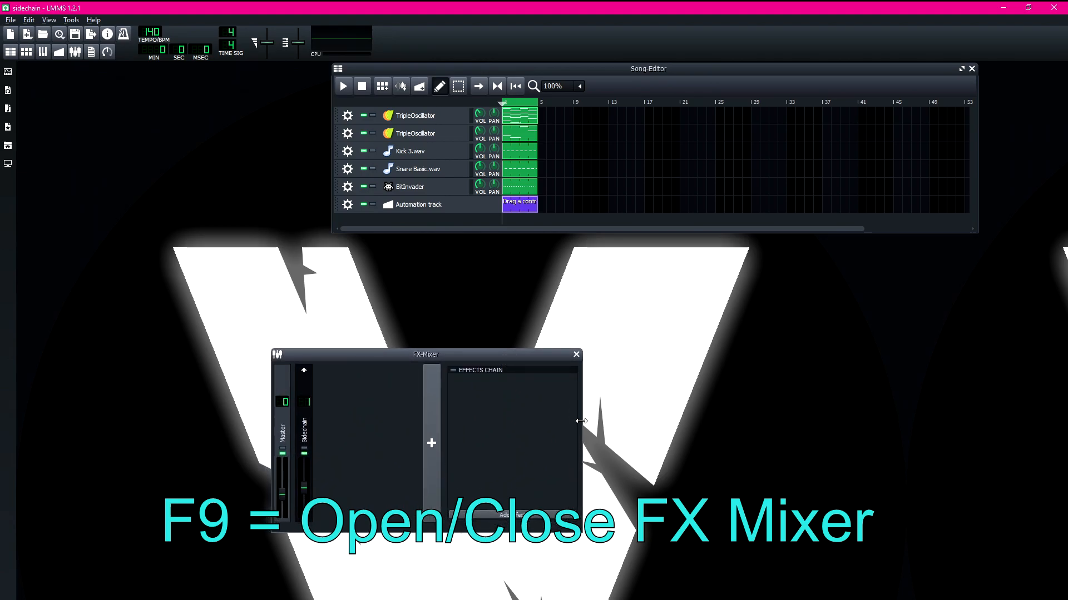
left_click_drag(581, 421, 850, 422)
Add seven new channels to the FX-Mixer, FX 2 through FX 8.
left_click(699, 448)
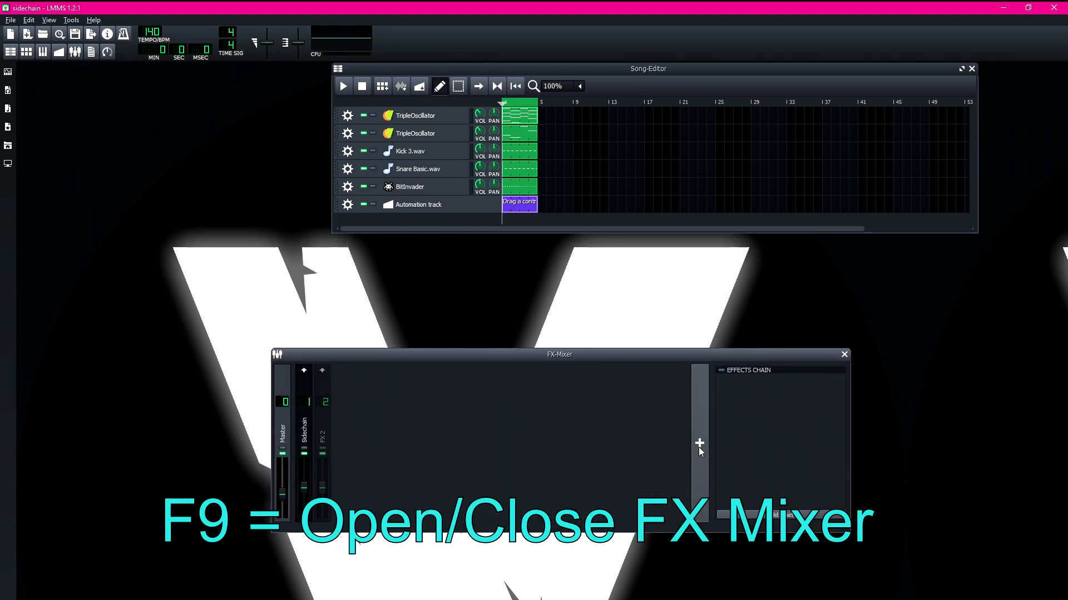
left_click(700, 447)
left_click(700, 448)
left_click(699, 448)
left_click(699, 447)
left_click(700, 448)
left_click(700, 448)
Reposition the FX-Mixer, select channels FX 2 to FX 8 one after another to view them, and close the mixer.
left_click_drag(452, 359, 469, 341)
left_click(452, 410)
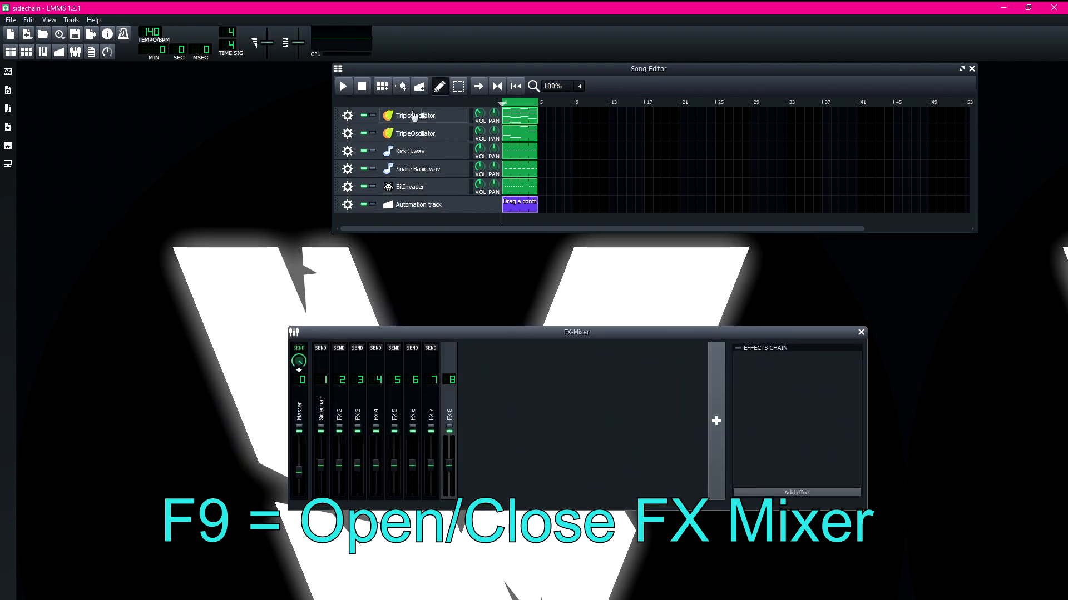
left_click(339, 414)
left_click(357, 415)
left_click(383, 414)
left_click(399, 412)
left_click(417, 411)
left_click(434, 410)
left_click(448, 411)
left_click(339, 415)
left_click(357, 415)
key("F9")
Open the Project Notes, move the window below the Song Editor, and close it.
key("F10")
left_click_drag(211, 68, 609, 361)
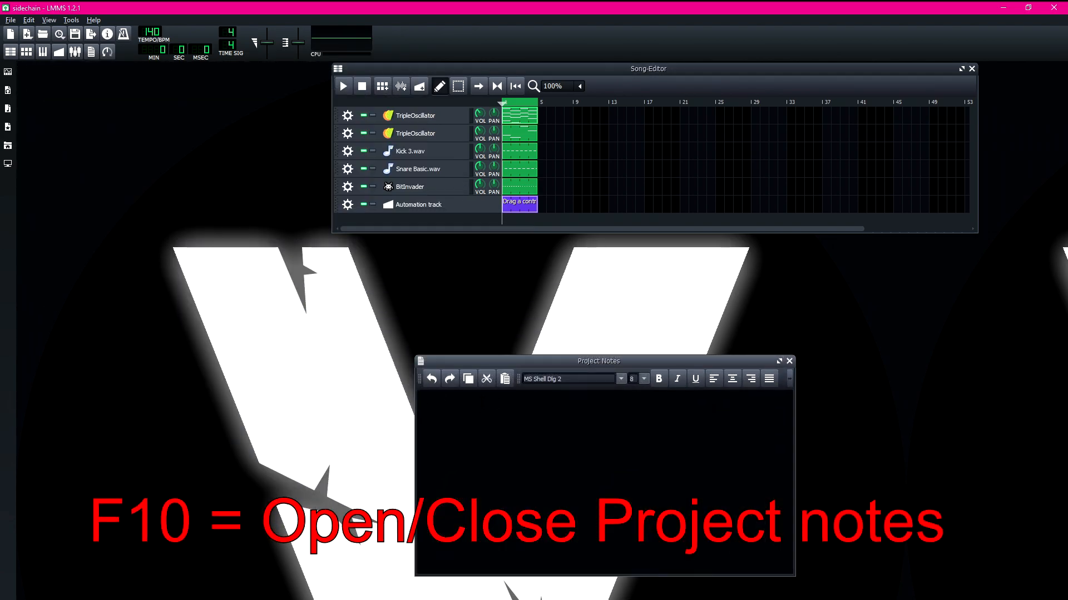
left_click_drag(459, 366, 317, 300)
left_click(648, 295)
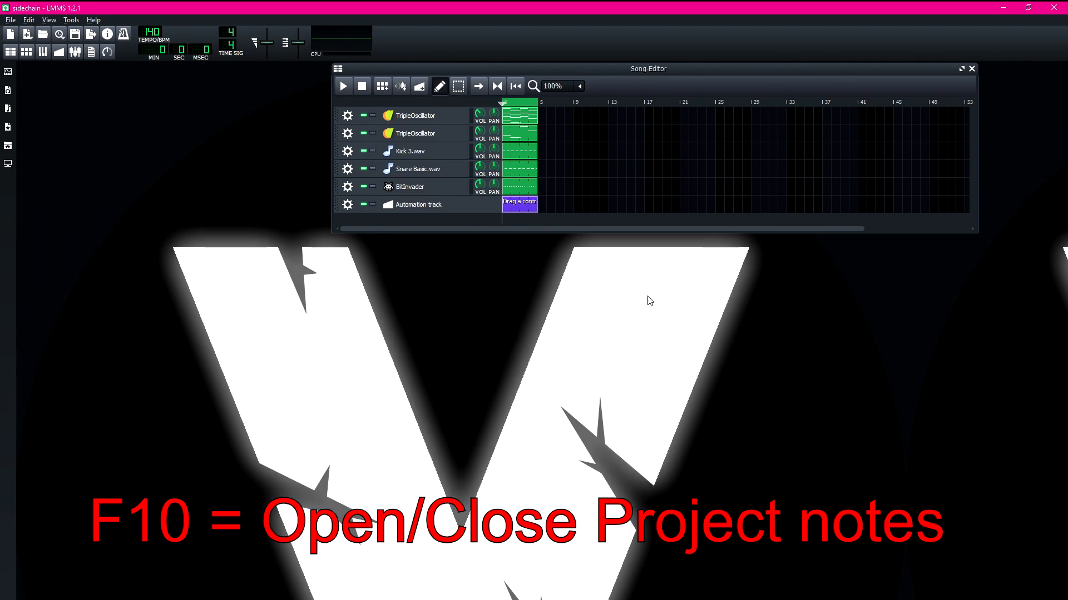
Open the Controller Rack, place it below the Song Editor to view its Peak Controller, and close it.
key("F11")
left_click_drag(490, 314, 915, 229)
left_click_drag(851, 222, 328, 269)
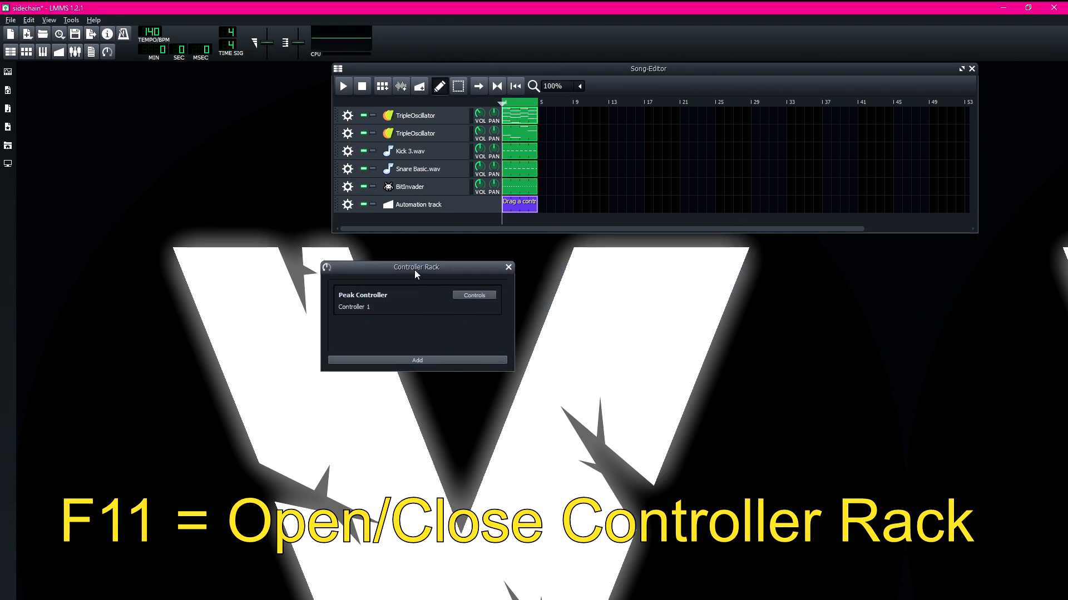
left_click_drag(414, 274, 469, 257)
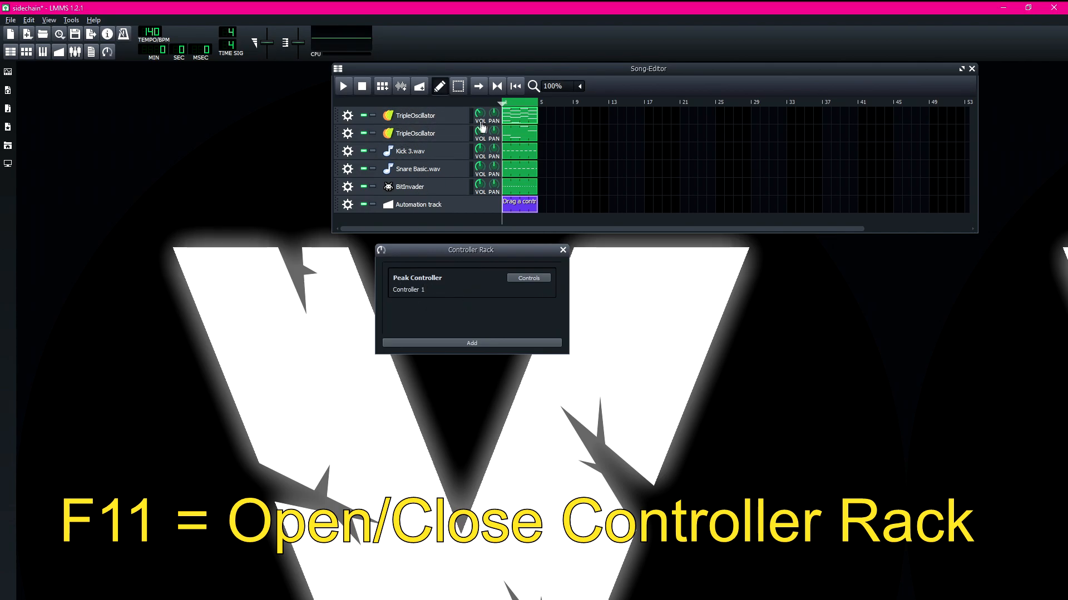
left_click_drag(514, 251, 520, 275)
left_click(568, 264)
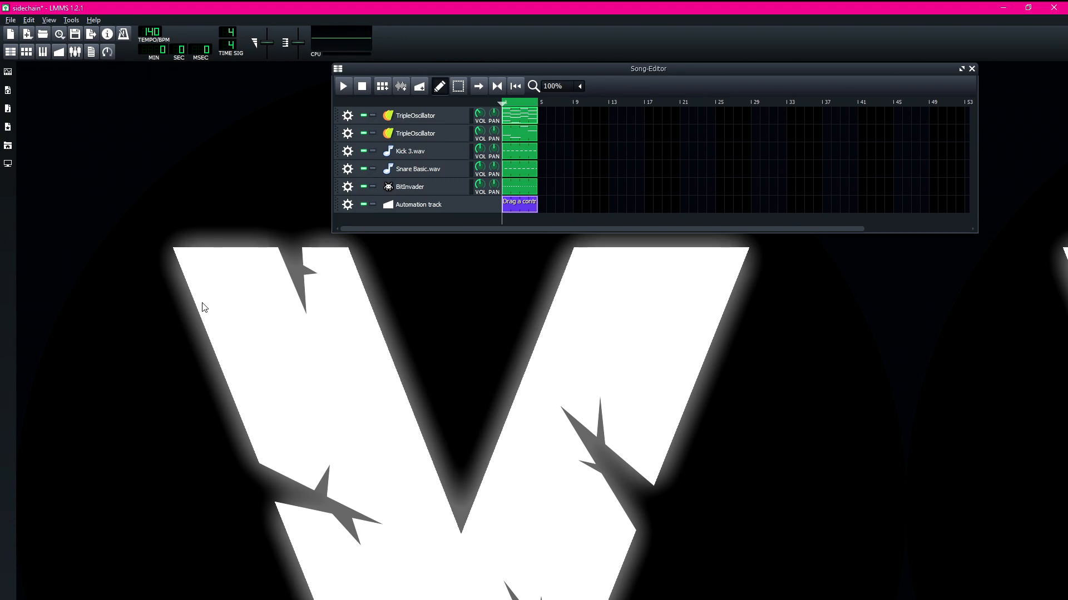
Create a new empty project.
key("ctrl+n")
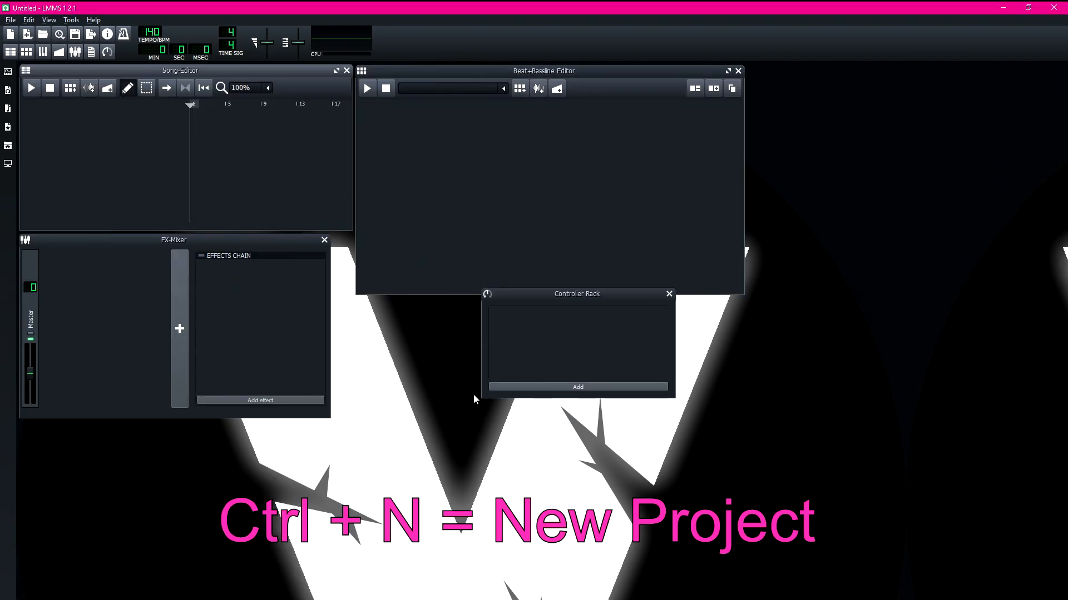
Browse the saved project files in the Open Project dialog and dismiss it without opening any.
key("ctrl+o")
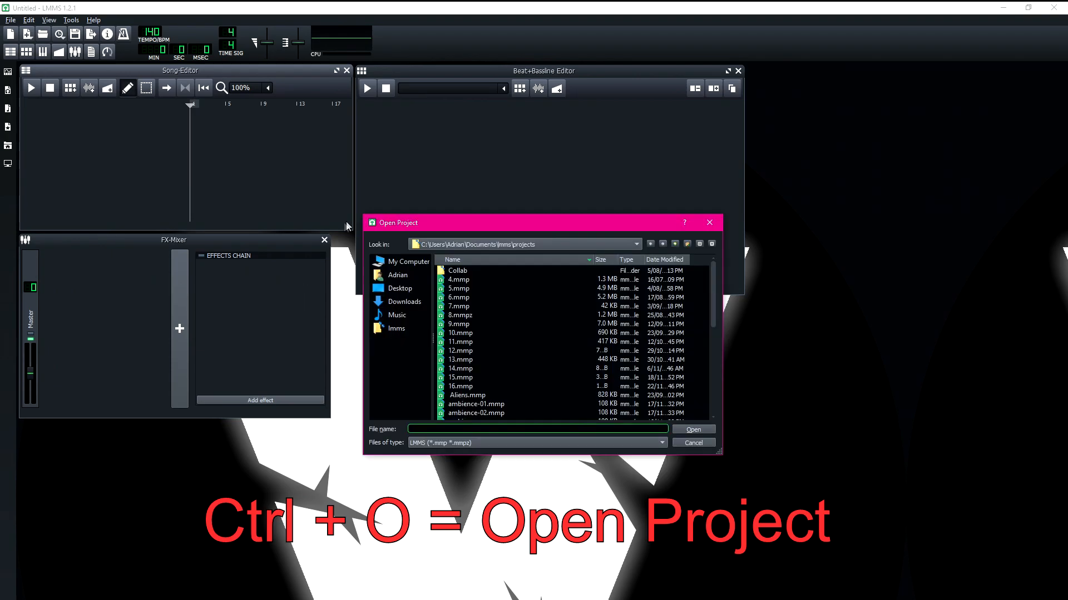
scroll(667, 345, "down", 8)
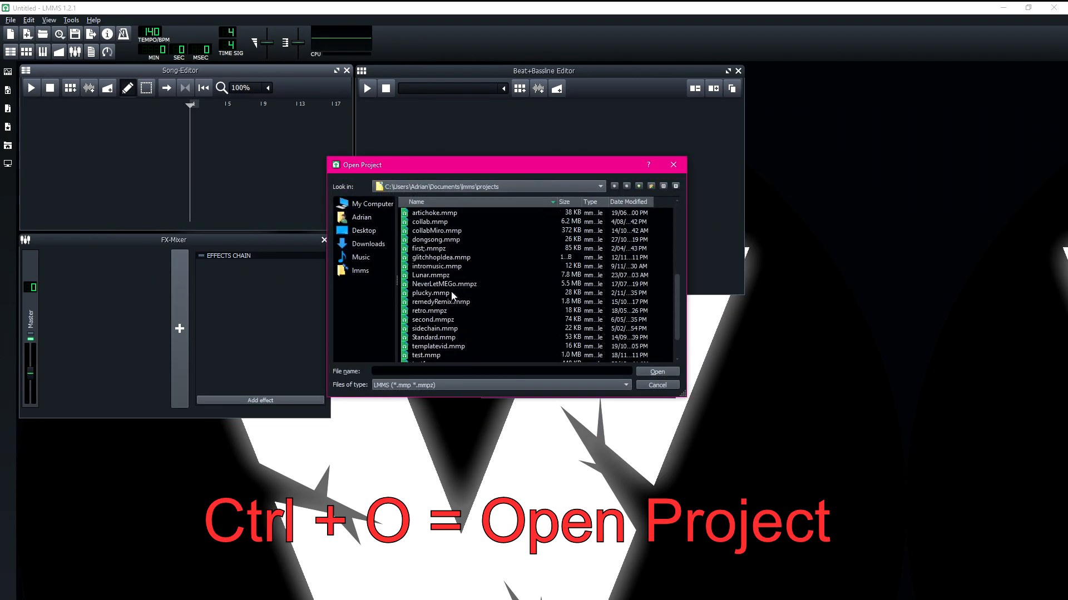
mouse_move(676, 346)
left_mouse_down()
mouse_move(674, 243)
mouse_move(690, 355)
left_mouse_up()
scroll(439, 298, "up", 5)
scroll(439, 302, "down", 4)
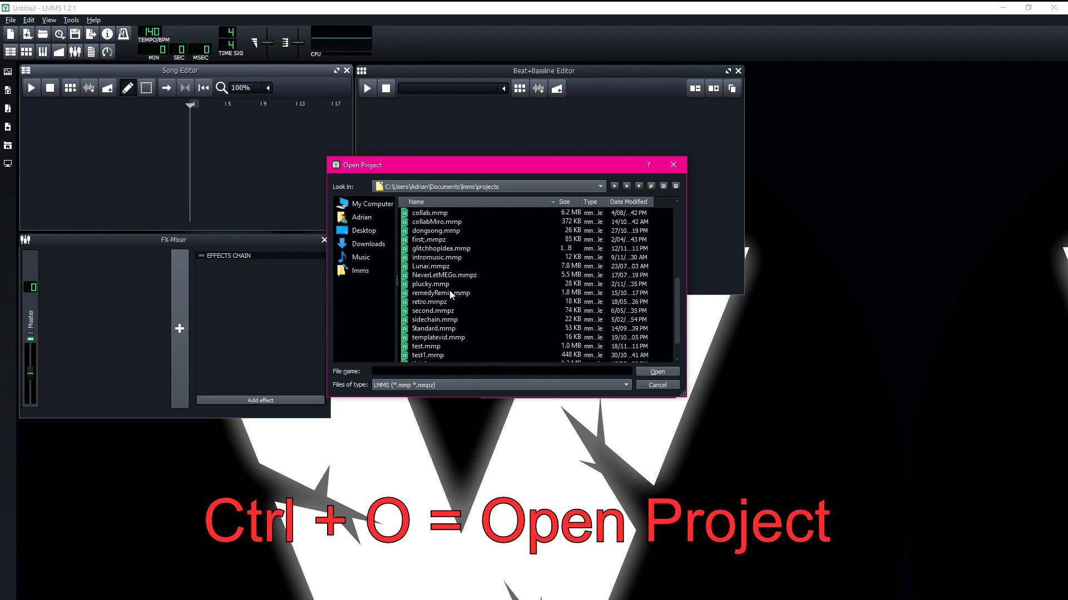
scroll(451, 295, "up", 6)
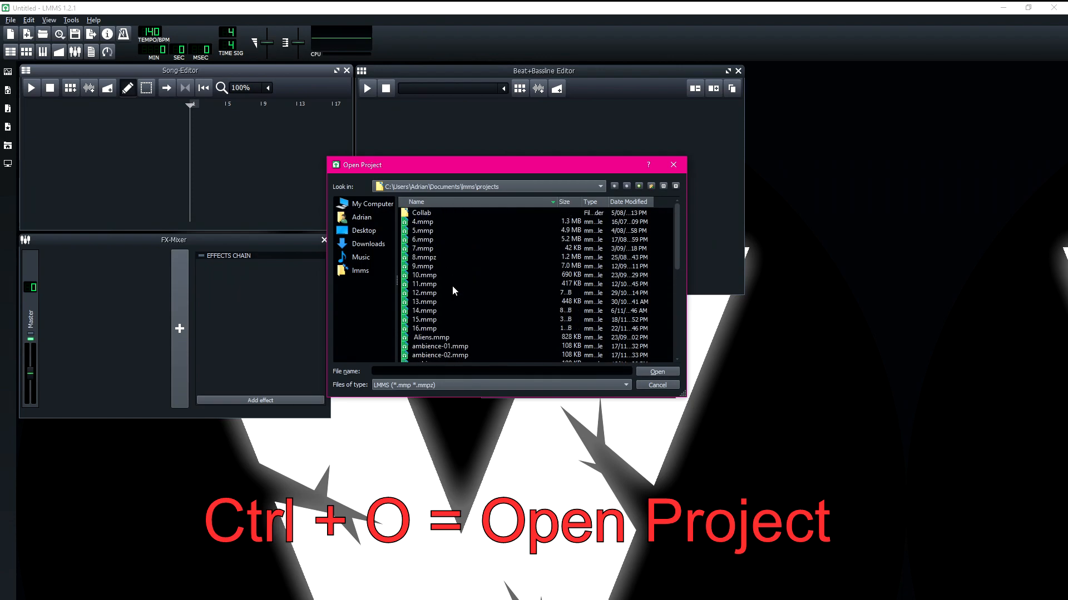
scroll(440, 295, "down", 5)
scroll(454, 305, "down", 3)
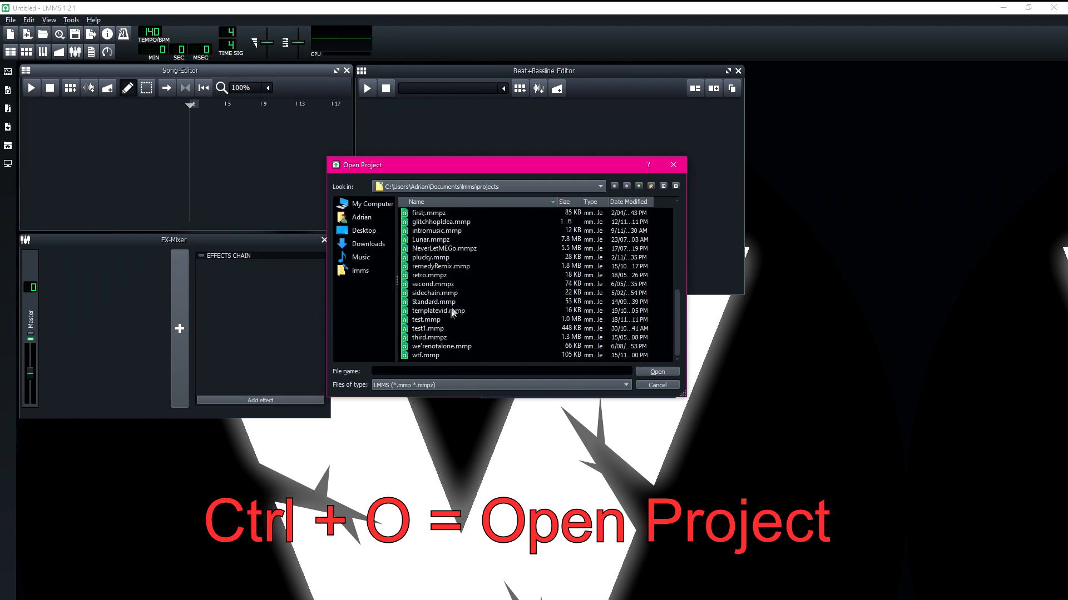
key("Escape")
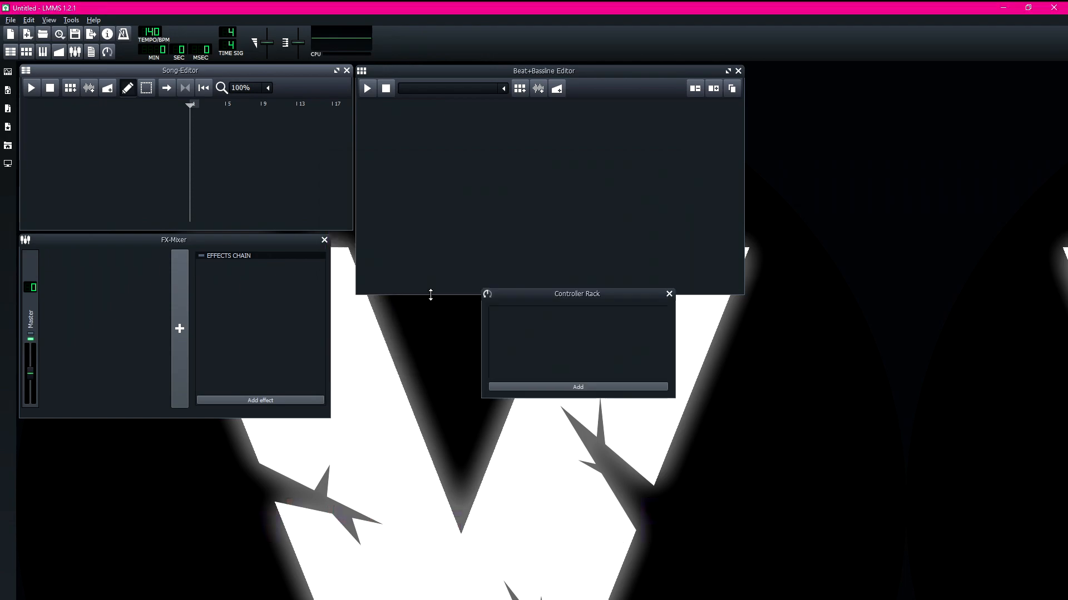
Bring up the Save Project dialog, look through the existing project files, and close it without saving.
key("ctrl+s")
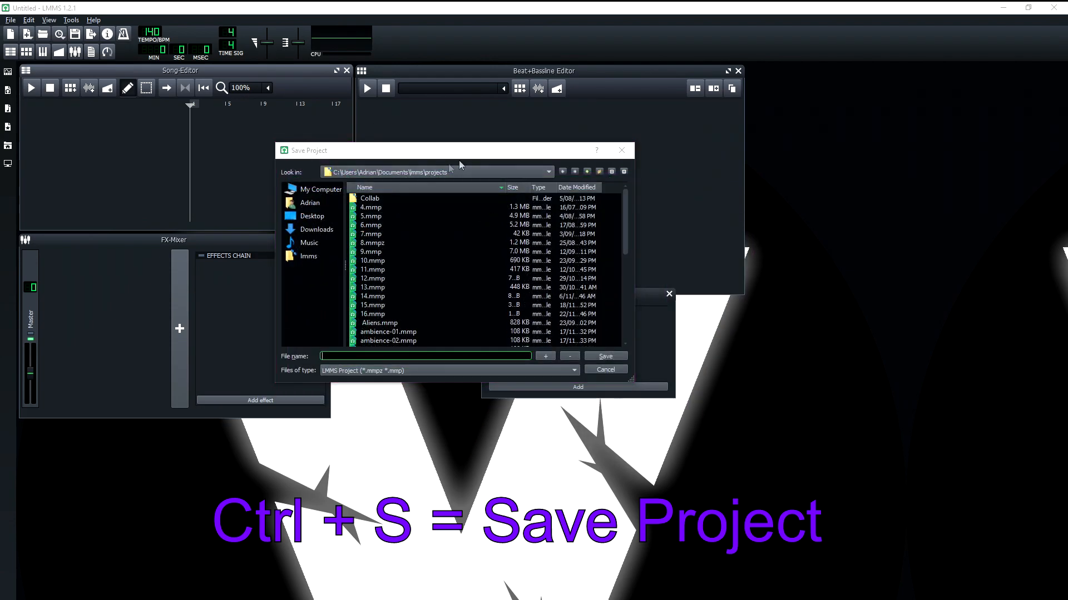
left_click_drag(534, 152, 659, 194)
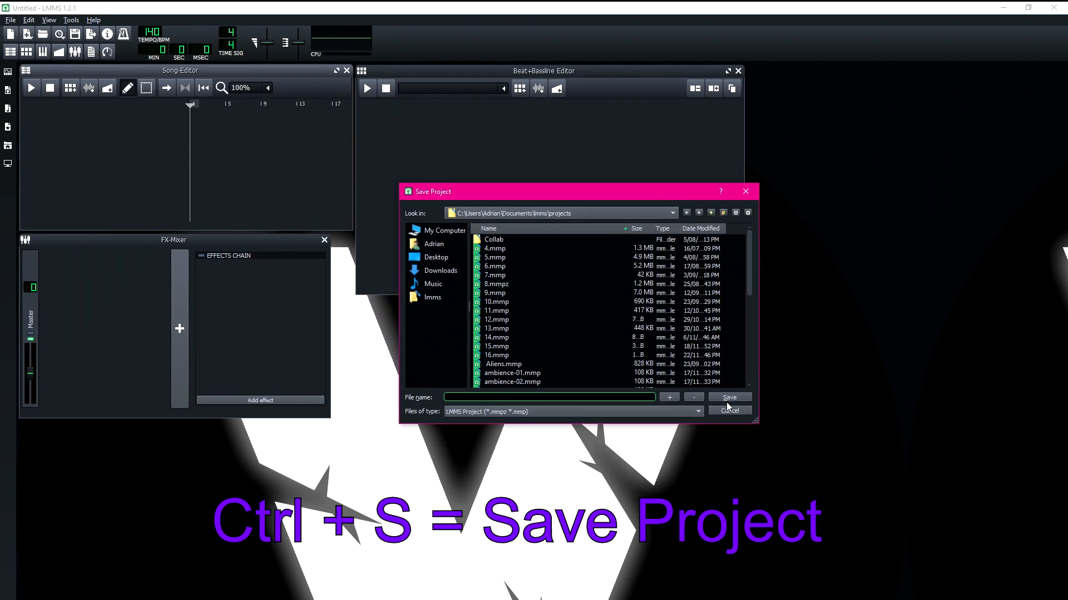
scroll(511, 286, "down", 4)
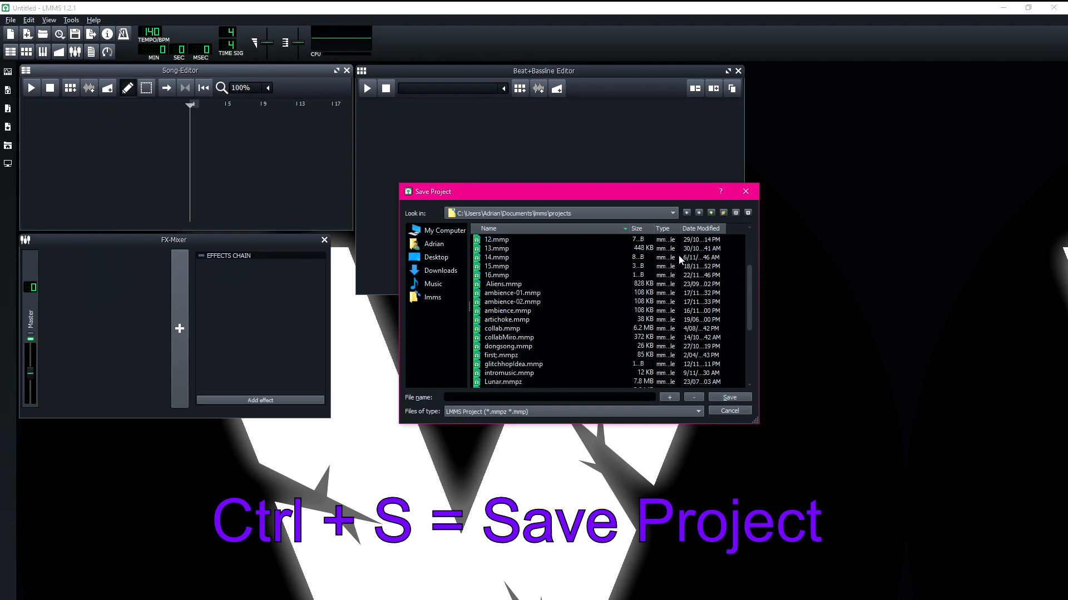
scroll(613, 303, "up", 4)
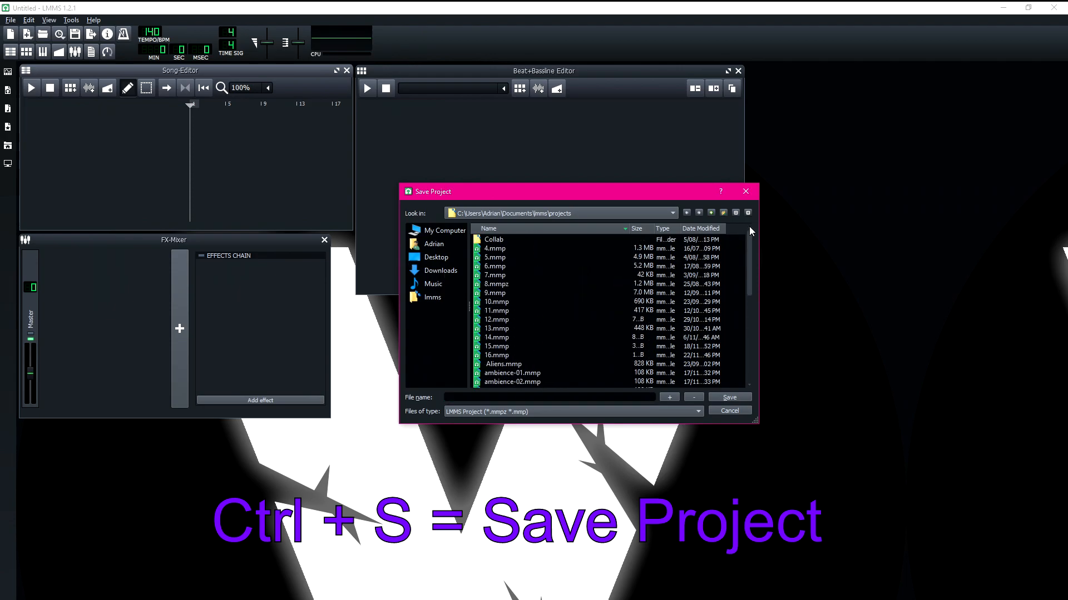
left_click(746, 191)
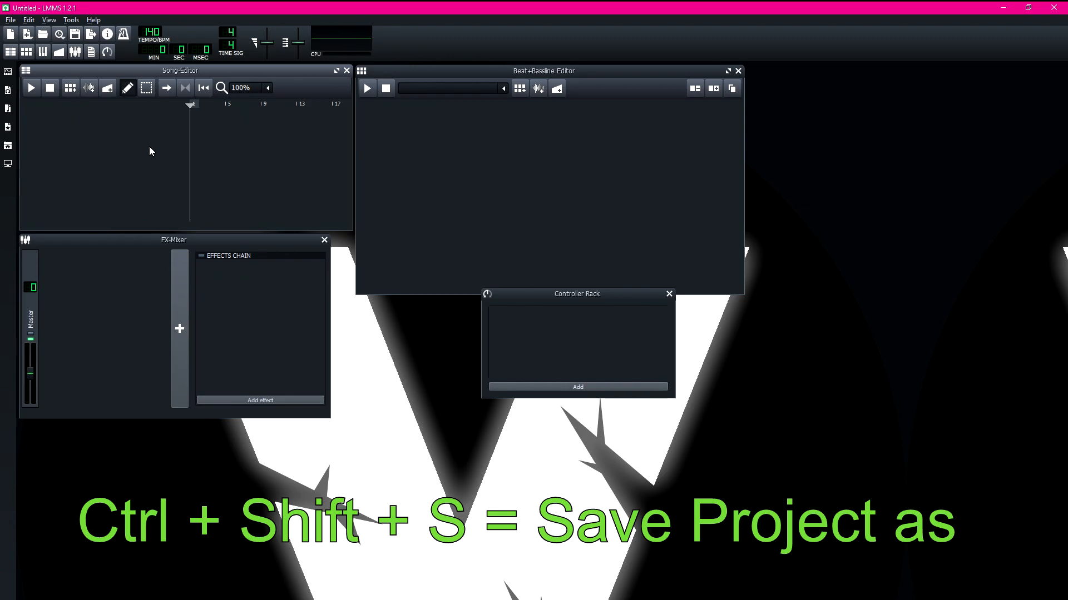
Start saving the project under a new name, entering asd as the file name.
key("ctrl+shift+s")
left_click_drag(424, 227, 426, 187)
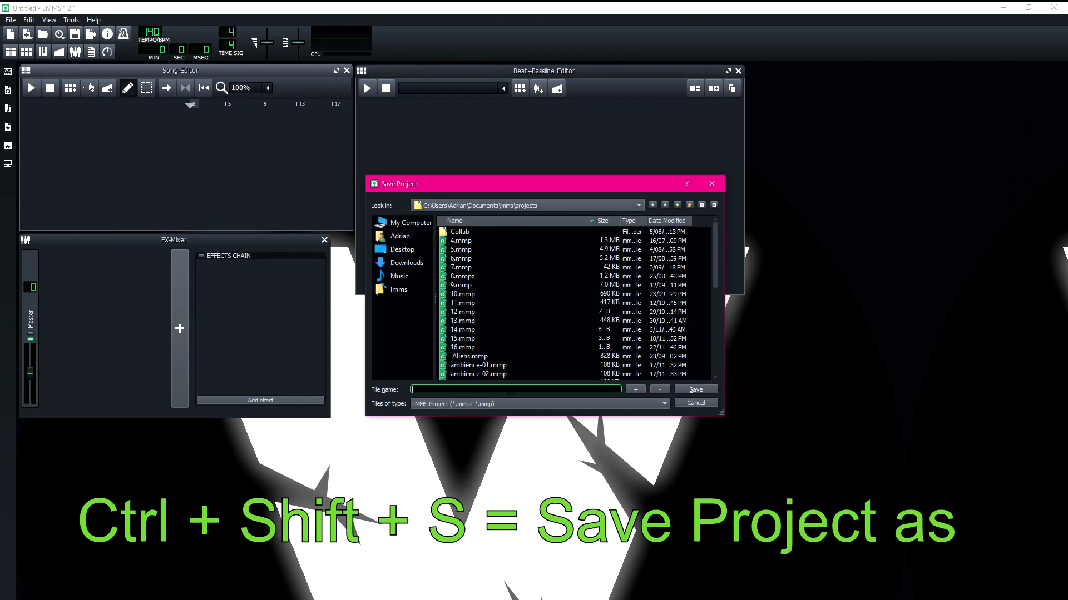
type("asd")
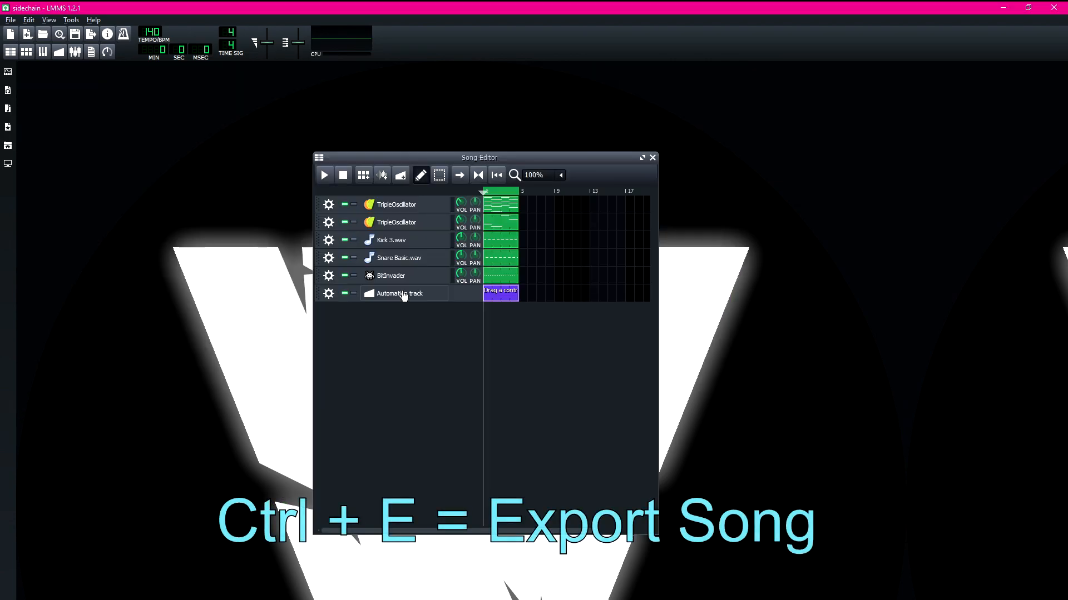
Bring up the song export dialog, look through the WAV files in the Desktop folder, and leave without exporting.
key("ctrl+e")
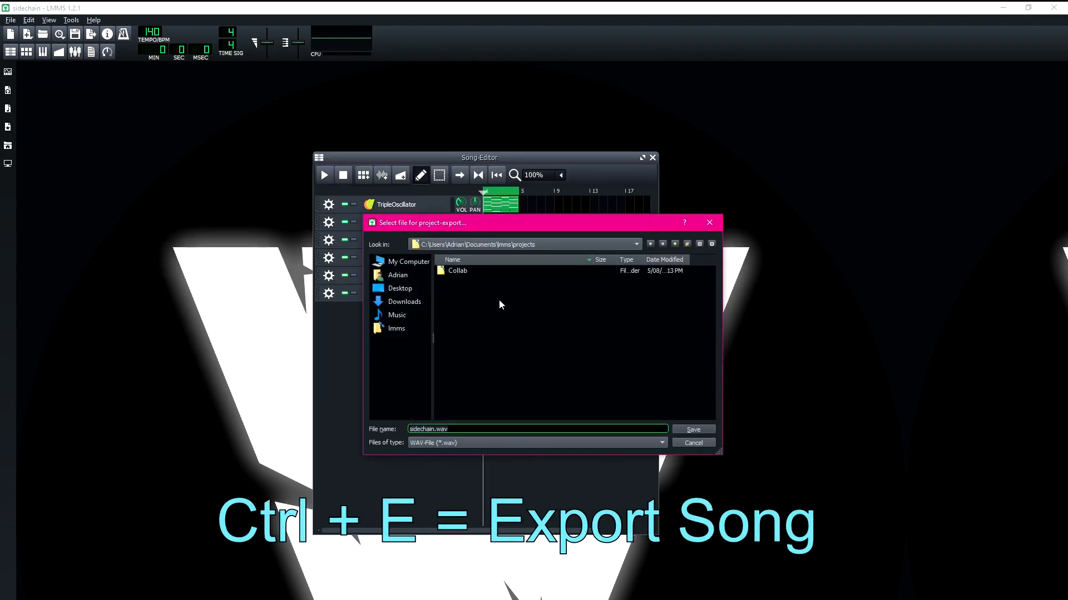
left_click(411, 294)
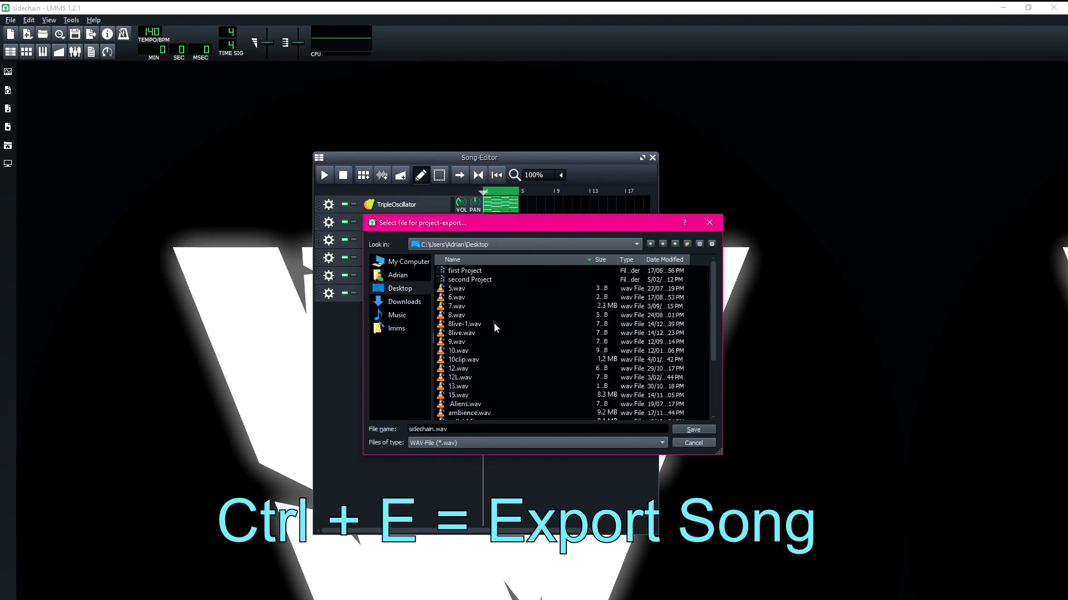
scroll(451, 312, "down", 3)
scroll(547, 317, "up", 2)
scroll(491, 342, "down", 2)
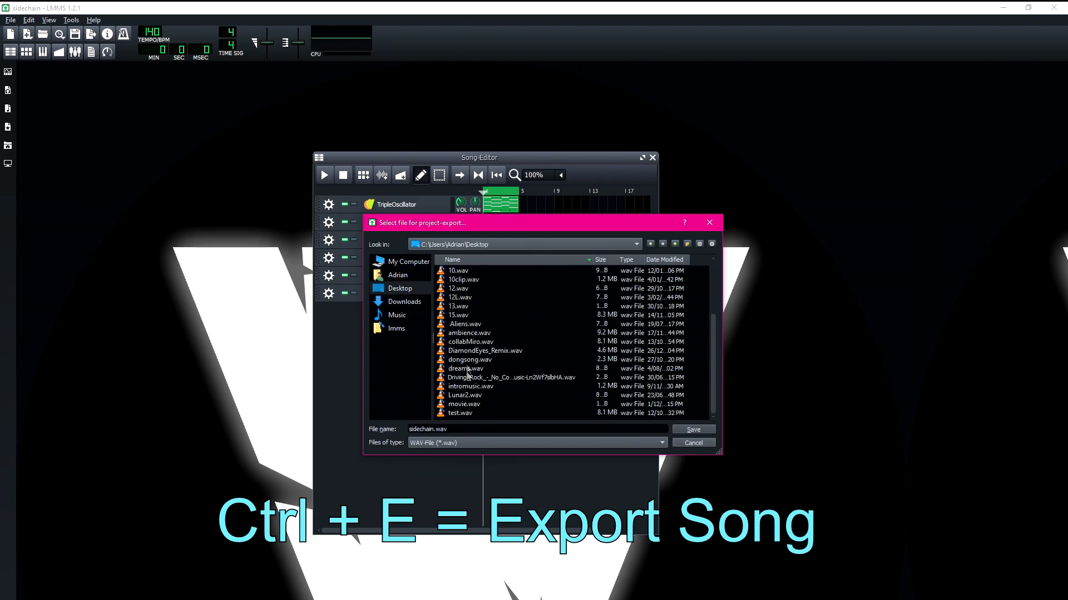
left_click(453, 429)
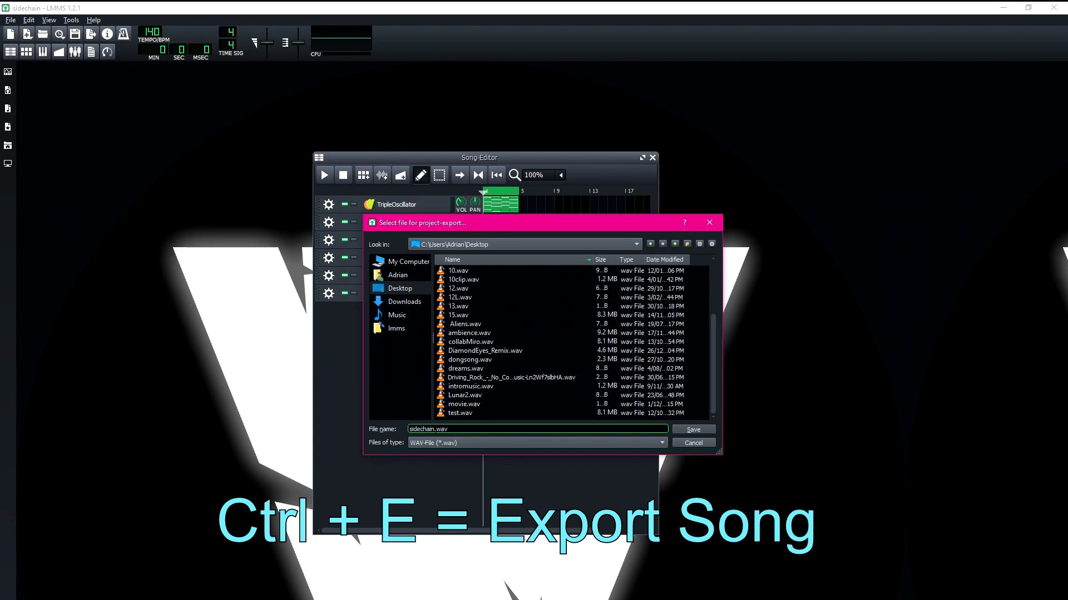
left_click_drag(614, 228, 675, 183)
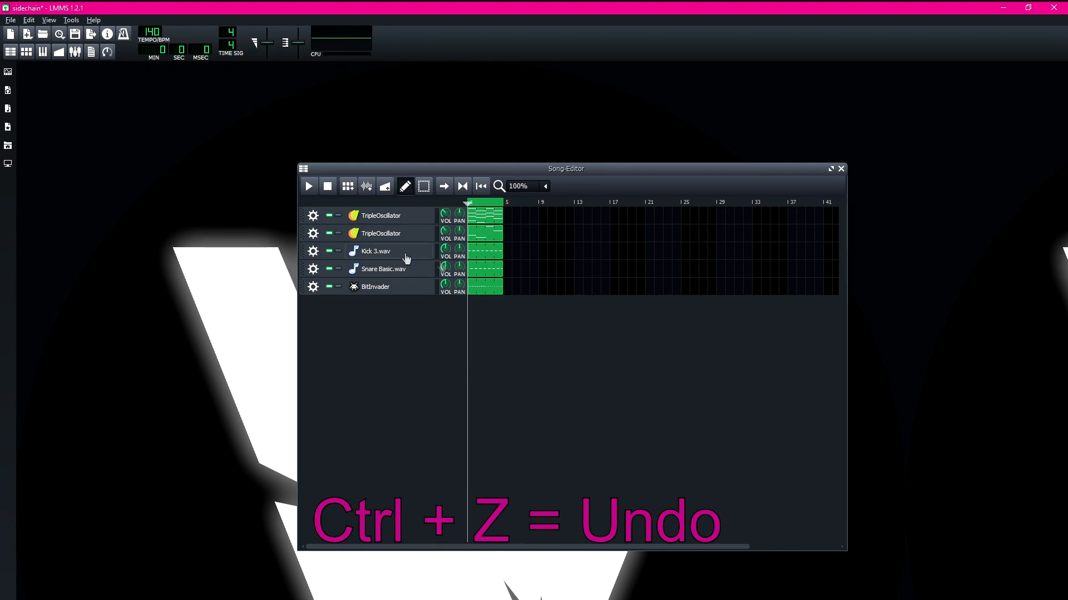
Delete the pattern on the Kick 3.wav track, and undo and redo the deletion twice.
middle_click(484, 256)
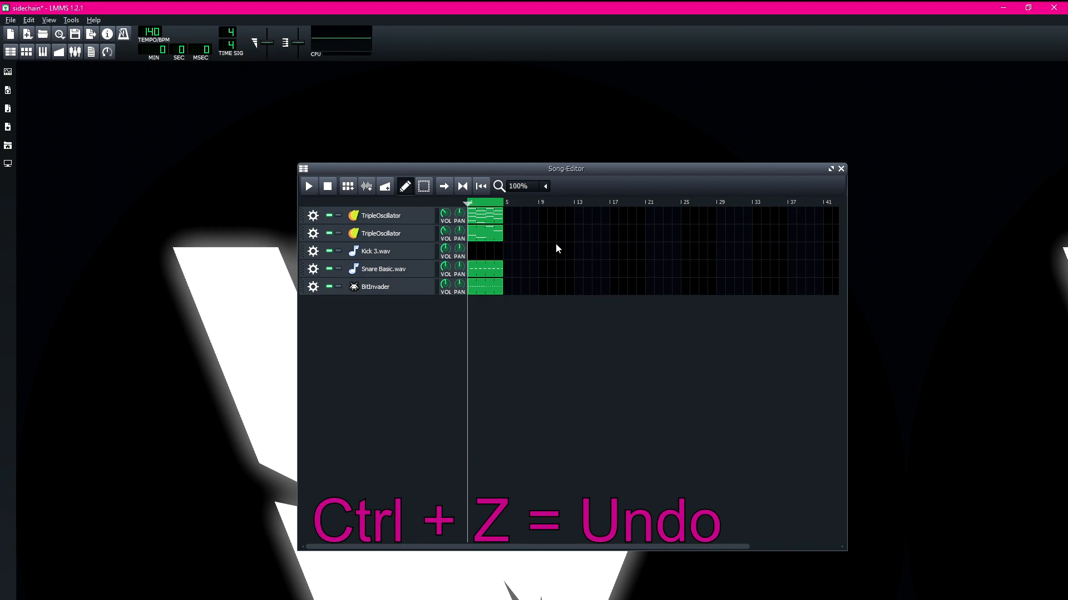
key("ctrl+z")
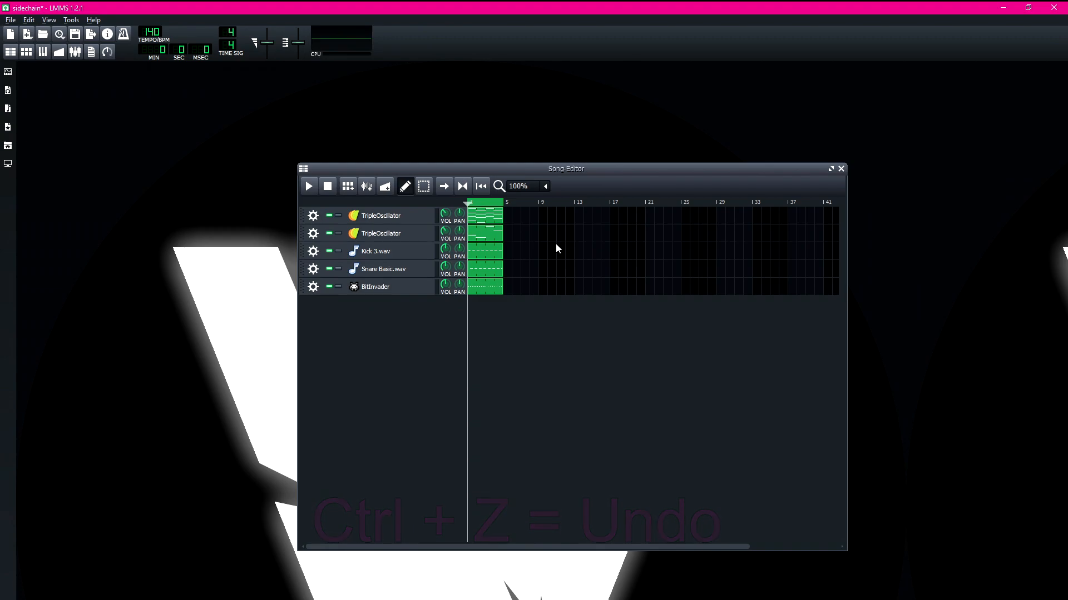
key("ctrl+y")
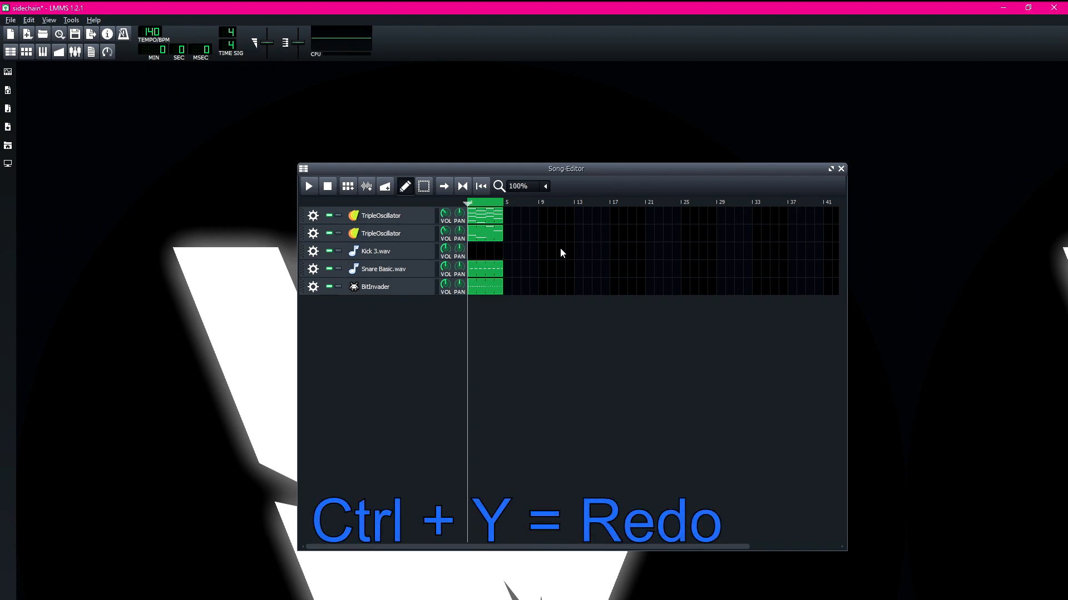
key("ctrl+z")
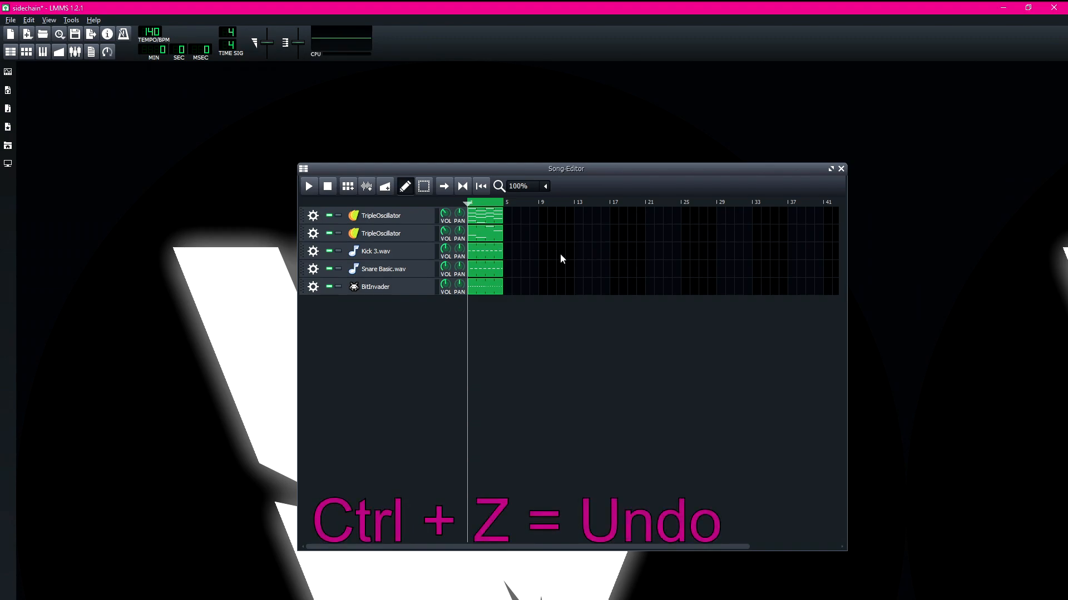
key("ctrl+y")
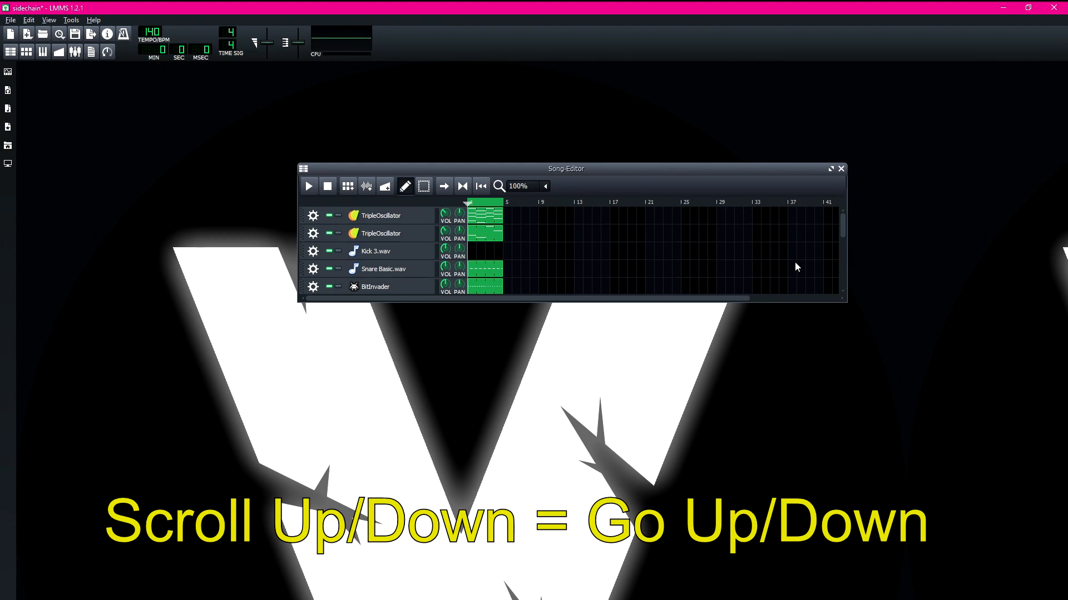
Reposition the Song-Editor window and look up and down through its full list of tracks several times.
left_click_drag(578, 174, 529, 243)
scroll(503, 321, "down", 5)
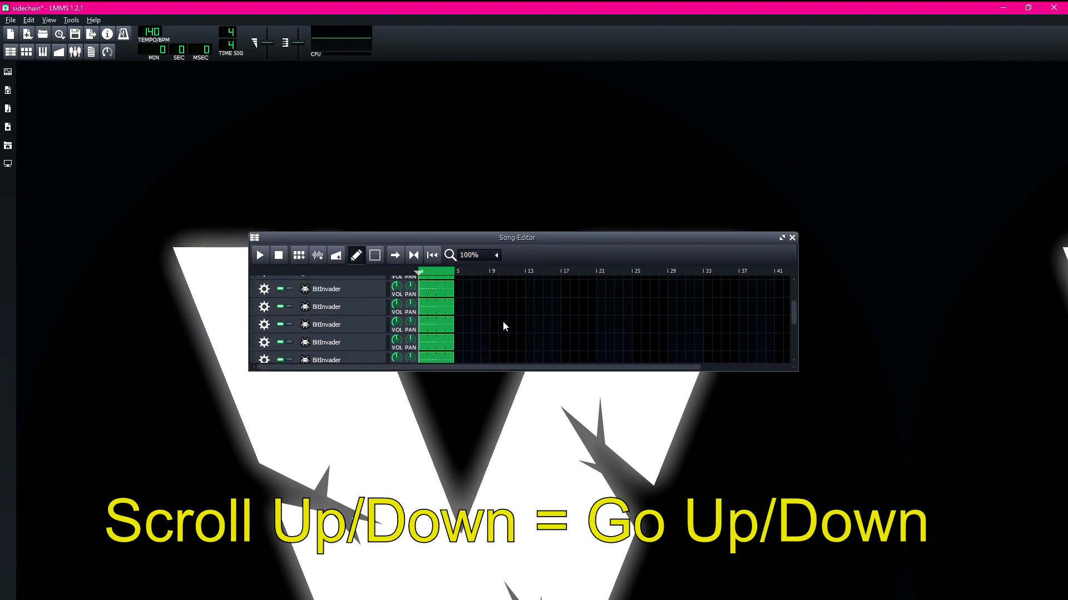
scroll(472, 312, "up", 5)
scroll(471, 313, "down", 5)
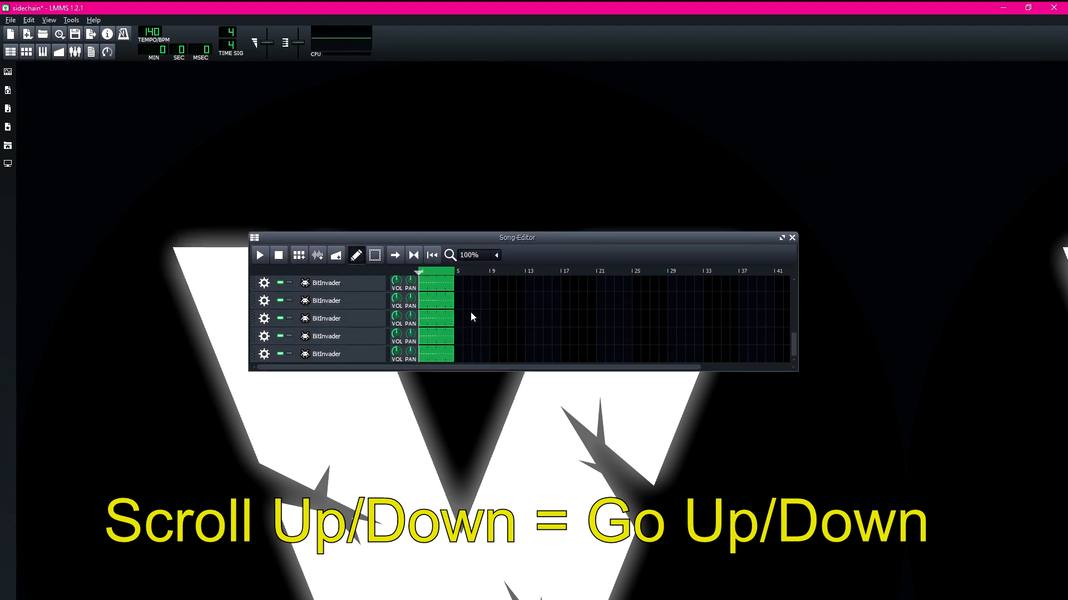
scroll(483, 320, "up", 5)
scroll(493, 321, "down", 5)
scroll(498, 313, "up", 5)
scroll(493, 320, "down", 5)
scroll(495, 325, "up", 5)
scroll(489, 327, "down", 5)
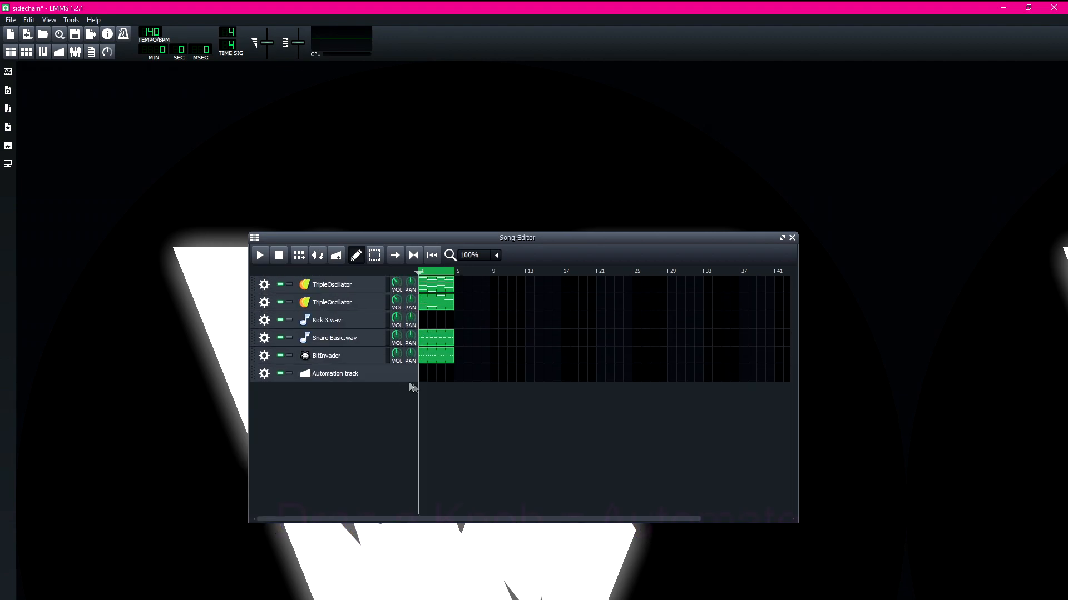
Extend the automation clip to four bars, link BitInvader's volume control to it, and inspect its curve in the Automation Editor.
left_click_drag(426, 374, 455, 375)
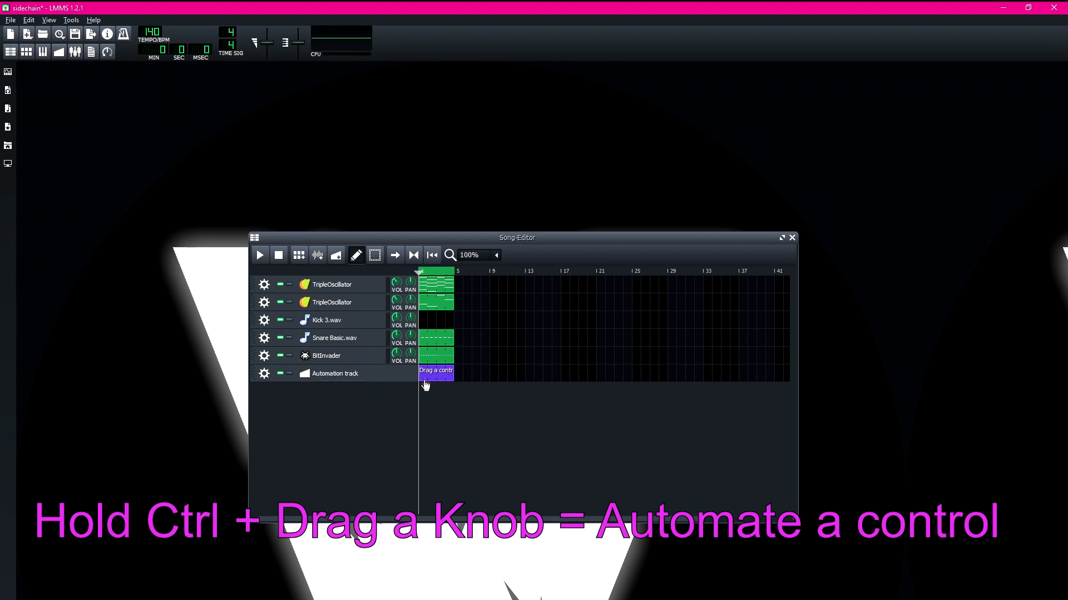
left_click_drag(397, 359, 430, 382)
double_click(439, 375)
left_click_drag(514, 301, 572, 221)
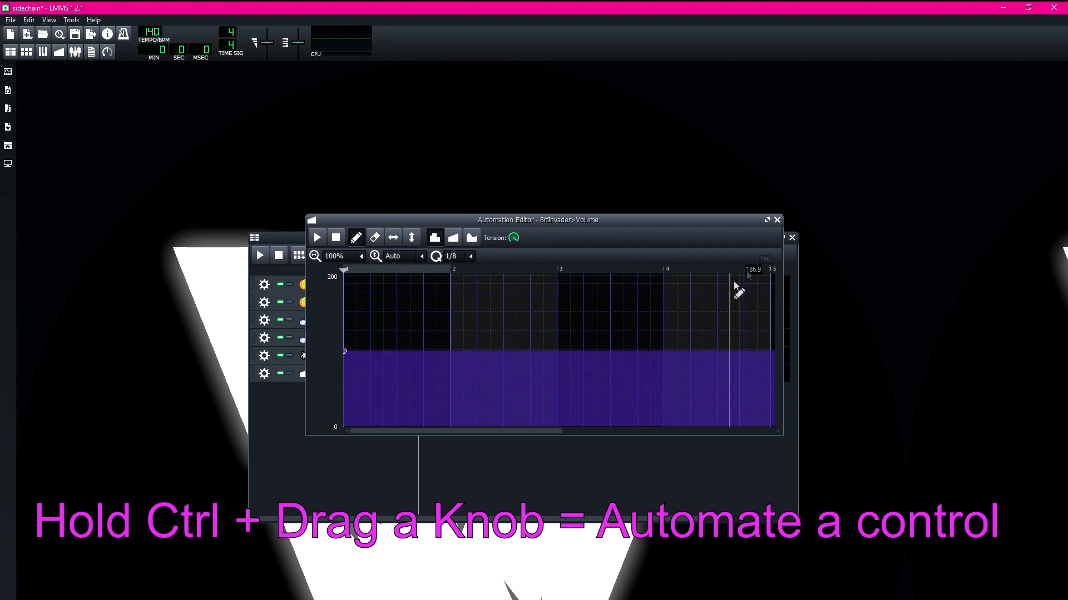
left_click(777, 220)
Delete the automation clip and remove the automation track from the Song-Editor.
middle_click(448, 377)
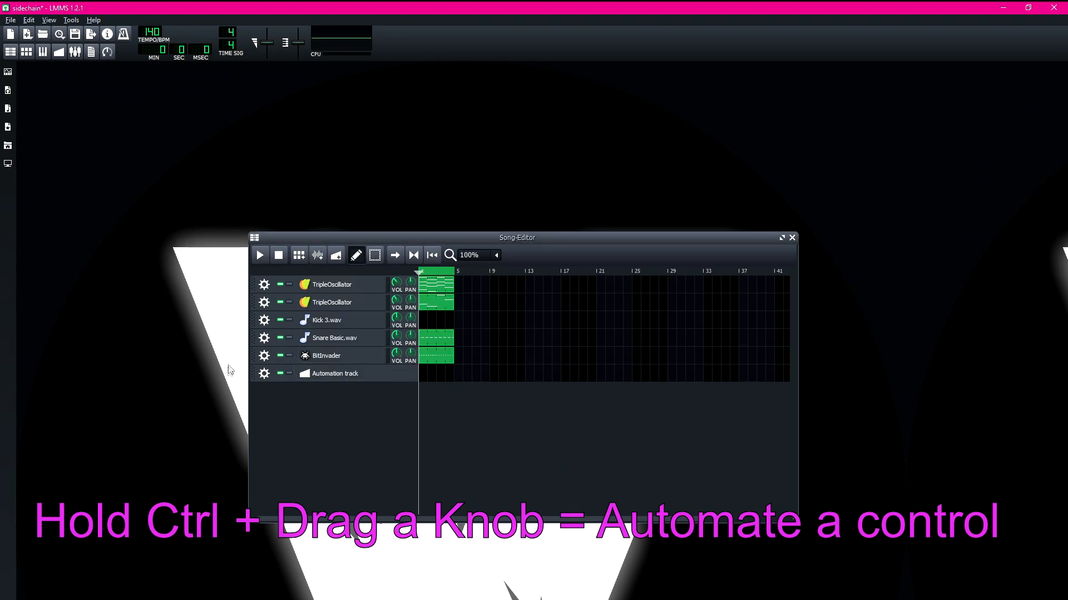
left_click(264, 374)
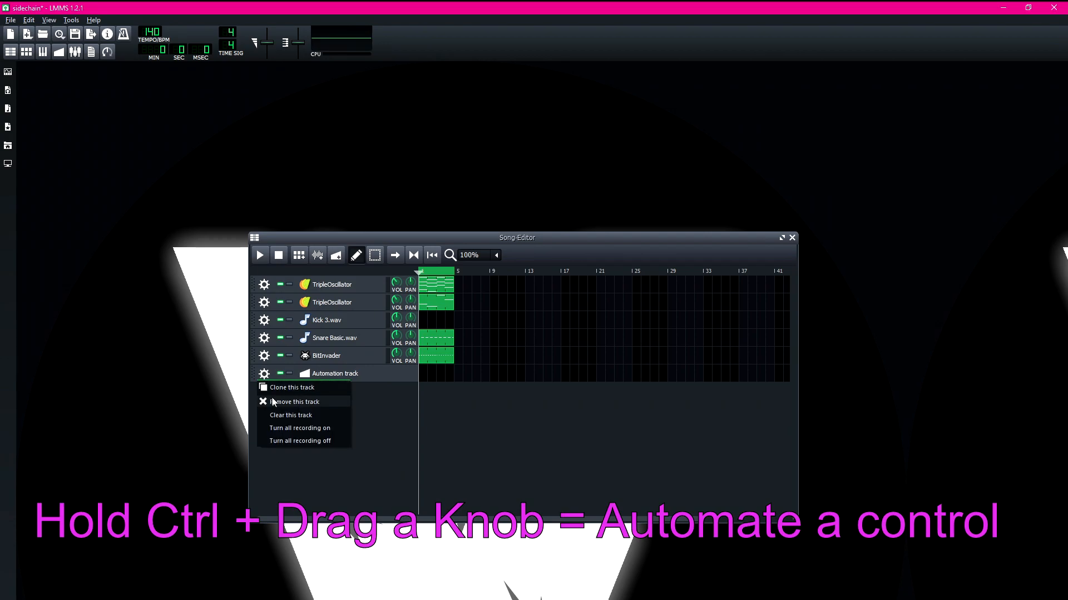
left_click(273, 402)
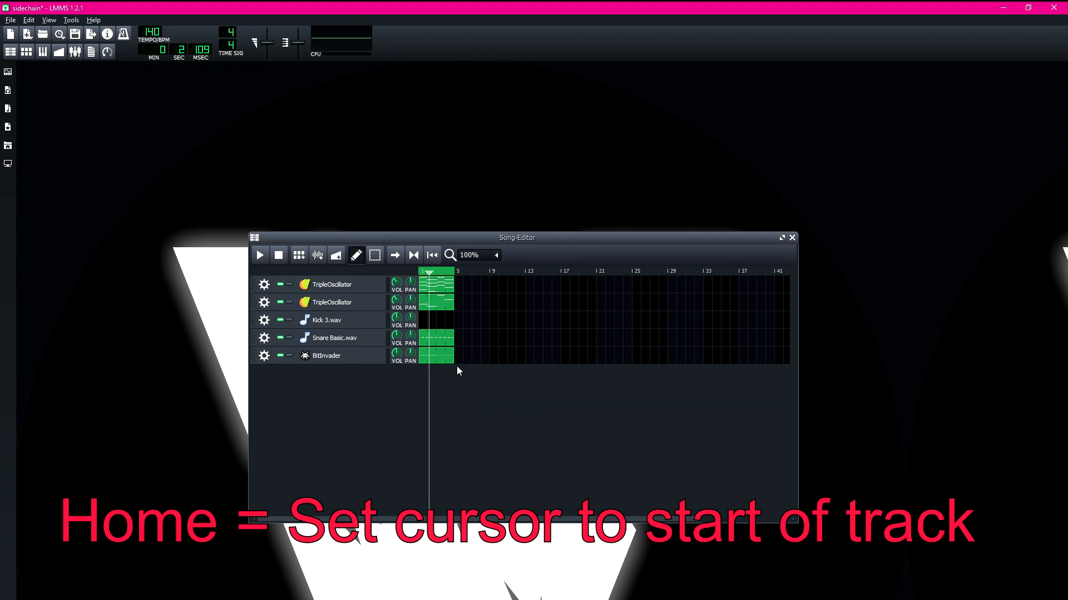
Move the playback cursor to various points within the first four bars of the Song-Editor timeline and return it to the song start.
key("Home")
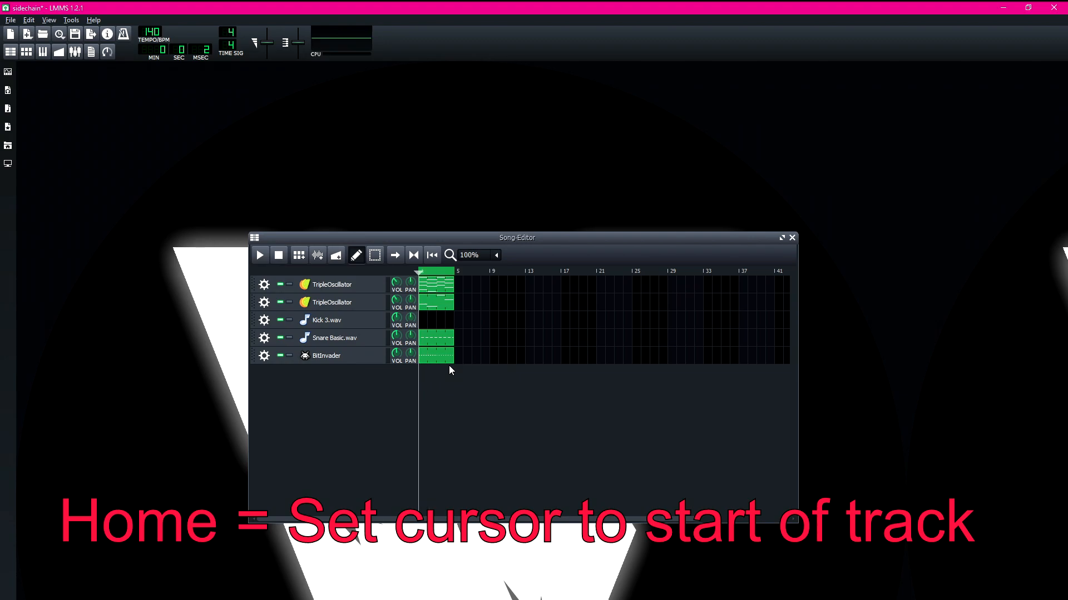
mouse_move(420, 277)
left_mouse_down()
mouse_move(675, 275)
mouse_move(498, 273)
mouse_move(657, 276)
mouse_move(627, 289)
mouse_move(503, 290)
mouse_move(463, 309)
mouse_move(556, 311)
mouse_move(410, 274)
mouse_move(435, 273)
left_mouse_up()
left_click(445, 271)
left_click(432, 272)
left_click(445, 272)
left_click(426, 272)
left_click(444, 272)
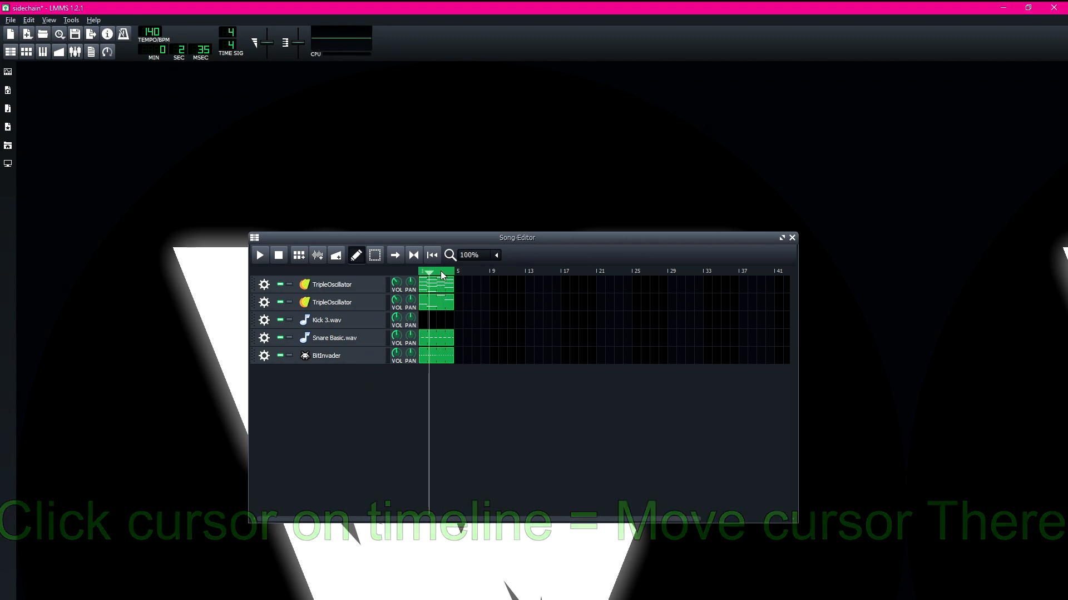
left_click_drag(430, 275, 410, 281)
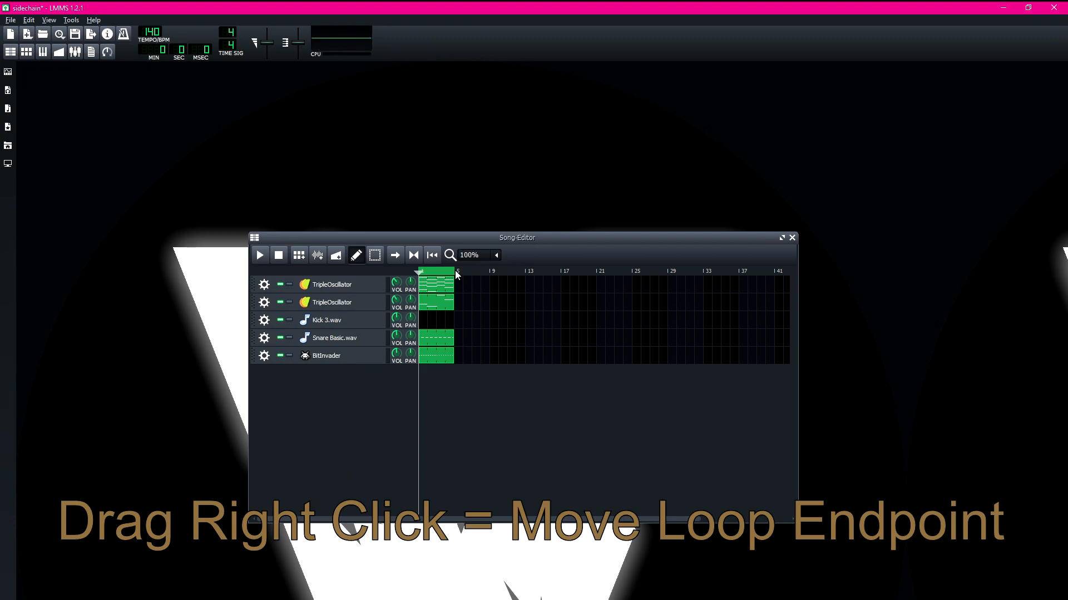
Move the loop region's end point to about bar 23 and its start point to about bar 10.
left_click_drag(455, 270, 460, 271)
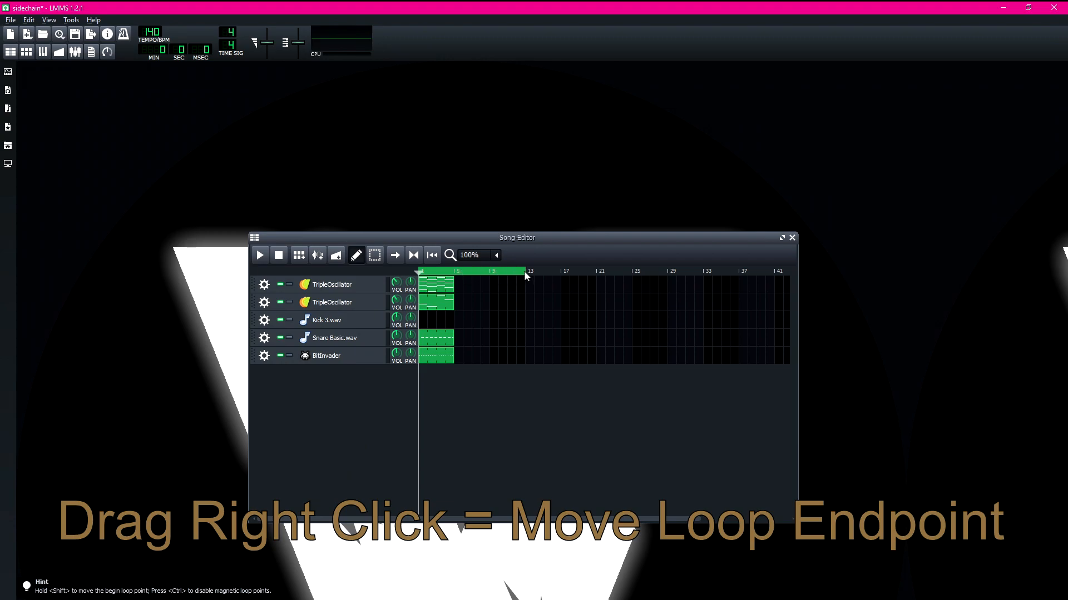
mouse_move(600, 274)
left_mouse_down()
mouse_move(521, 271)
mouse_move(616, 272)
left_mouse_up()
middle_click(423, 274)
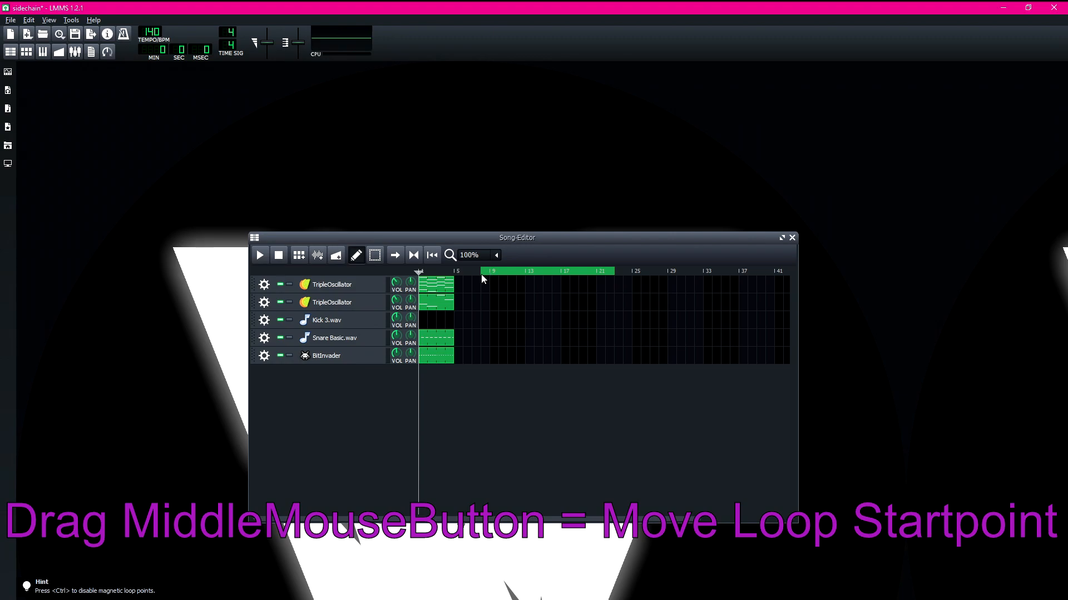
mouse_move(512, 274)
left_mouse_down()
mouse_move(553, 273)
mouse_move(491, 273)
left_mouse_up()
Place the playback cursor near bar 15 and move the loop end point freely, without snapping, to about bar 27.
left_click(548, 273)
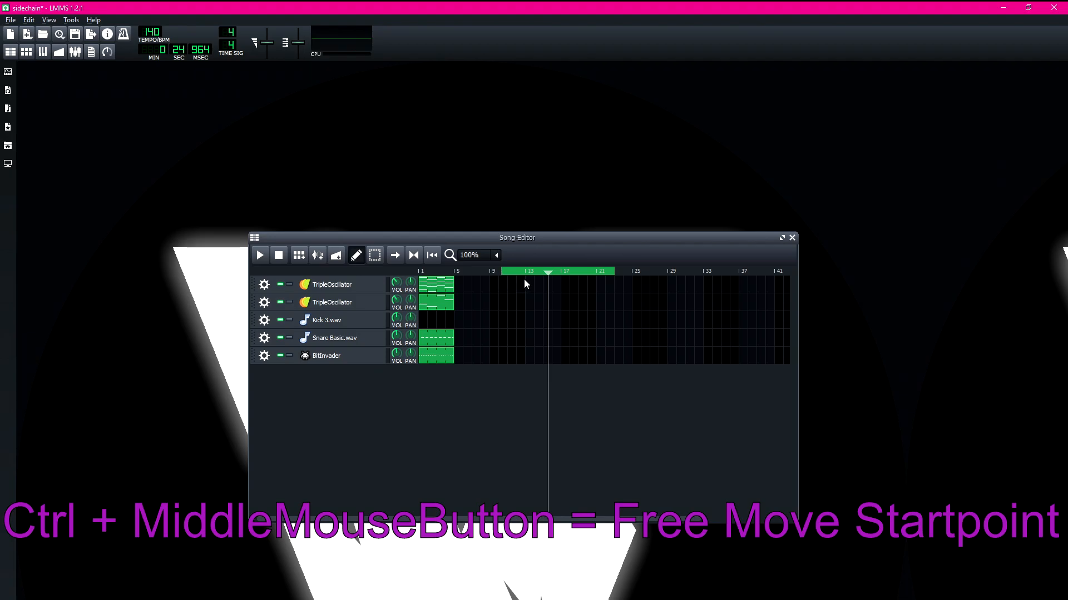
right_click(529, 273)
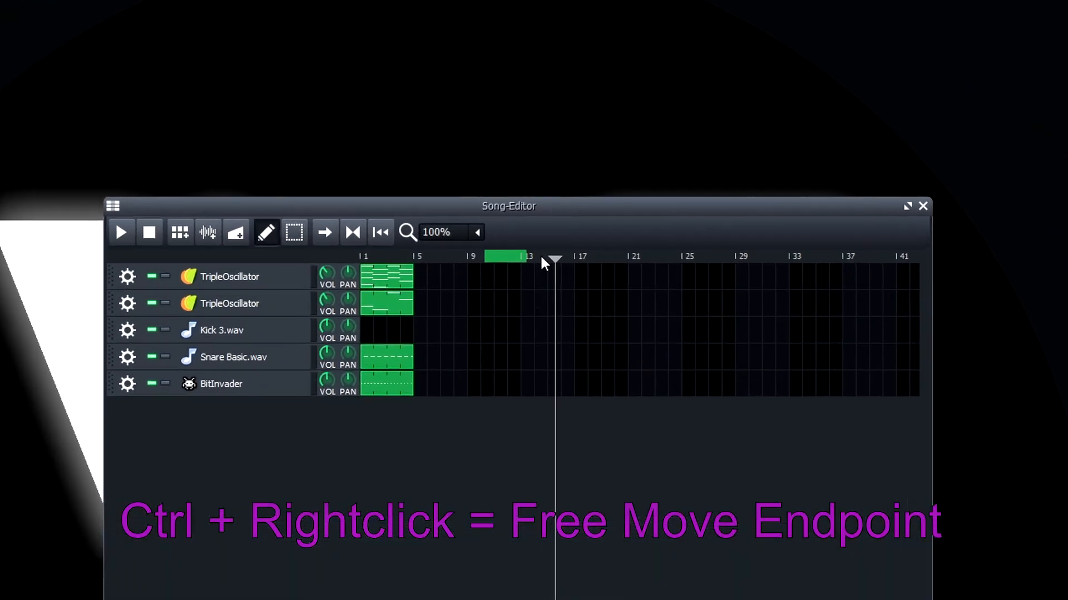
right_click(541, 258, "ctrl")
left_click_drag(550, 259, 607, 259)
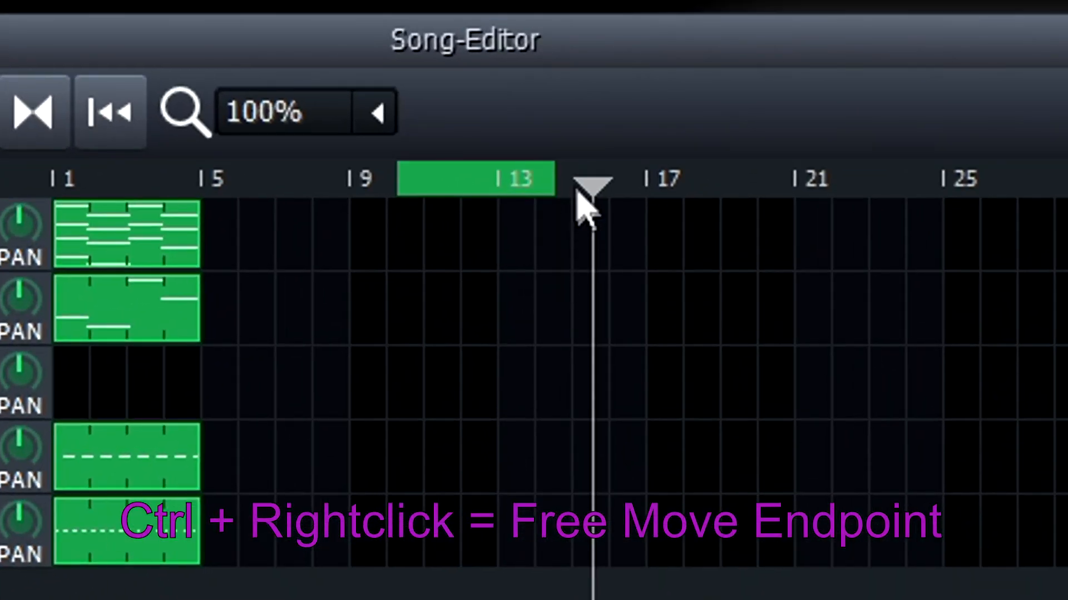
left_click_drag(735, 190, 954, 217)
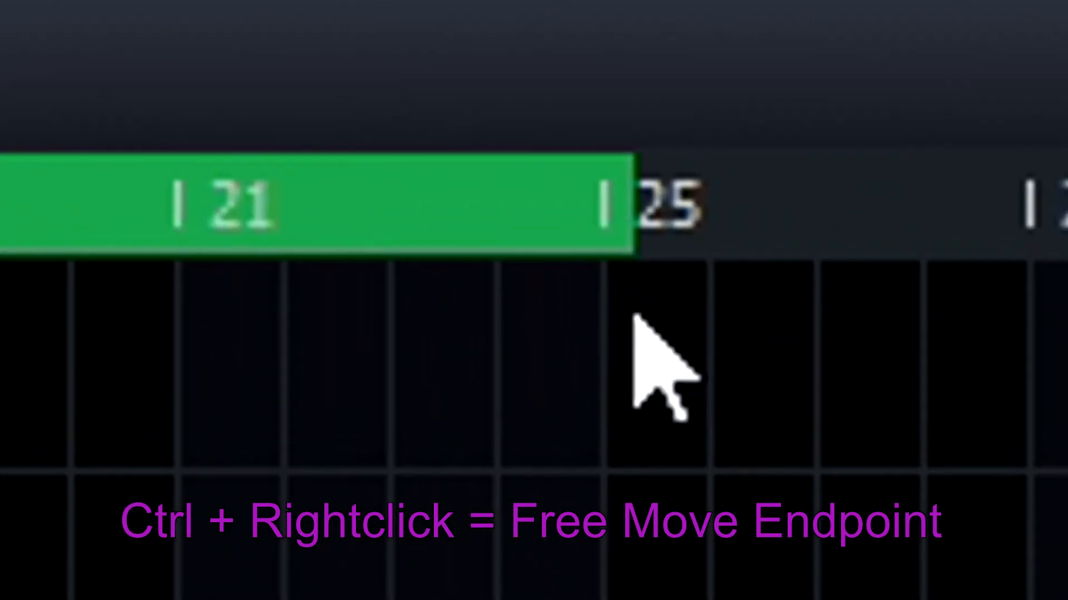
mouse_move(634, 314)
left_mouse_down()
mouse_move(674, 329)
mouse_move(634, 307)
mouse_move(655, 300)
mouse_move(620, 288)
mouse_move(860, 321)
left_mouse_up()
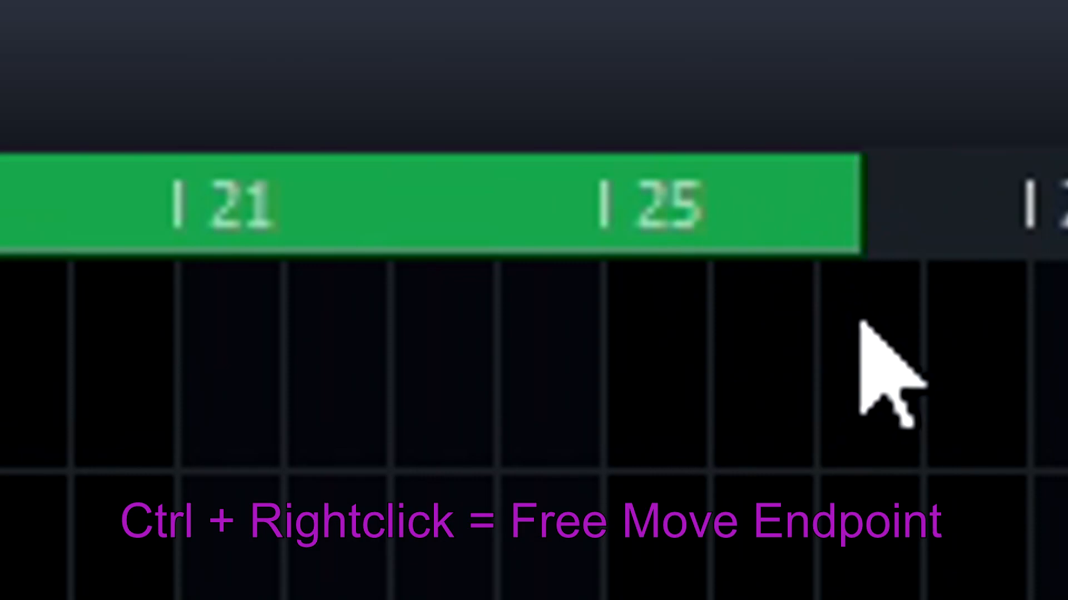
left_click_drag(860, 322, 824, 315)
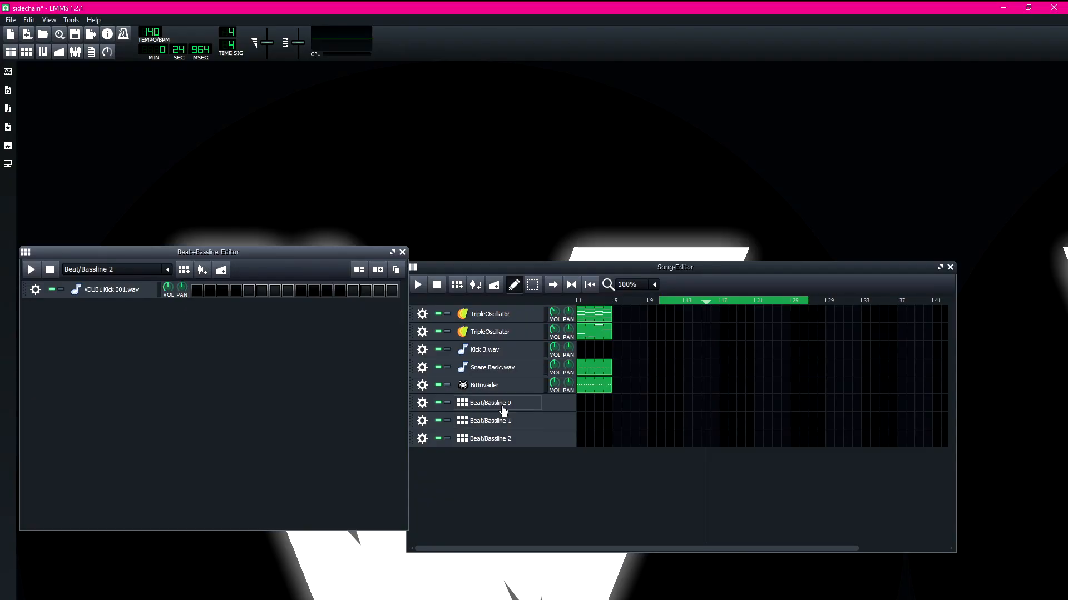
Add three more beat/bassline tracks to the project from the Beat+Bassline Editor.
left_click(184, 271)
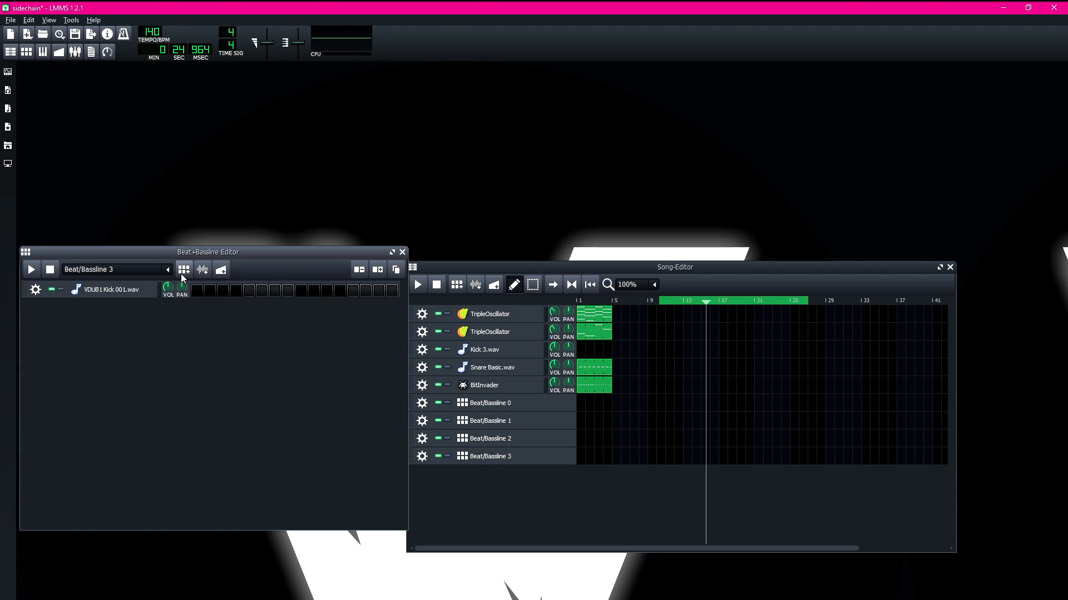
left_click(184, 270)
left_click(183, 270)
Place a Beat/Bassline 0 clip at bar 1 and cycle forwards and backwards through the patterns in the Beat+Bassline Editor.
left_click(595, 403)
double_click(595, 405)
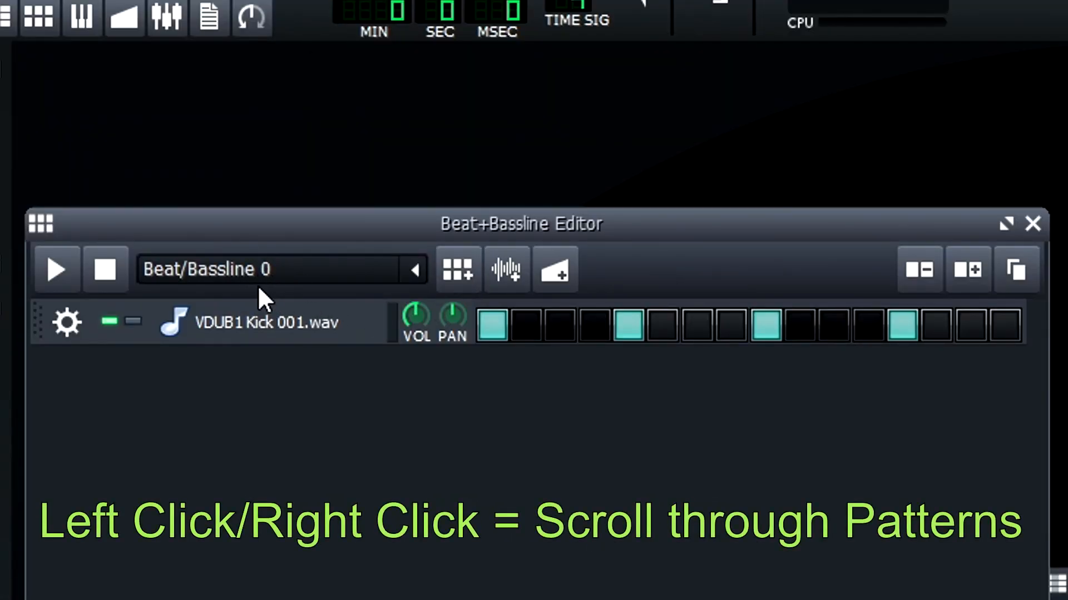
left_click(276, 286)
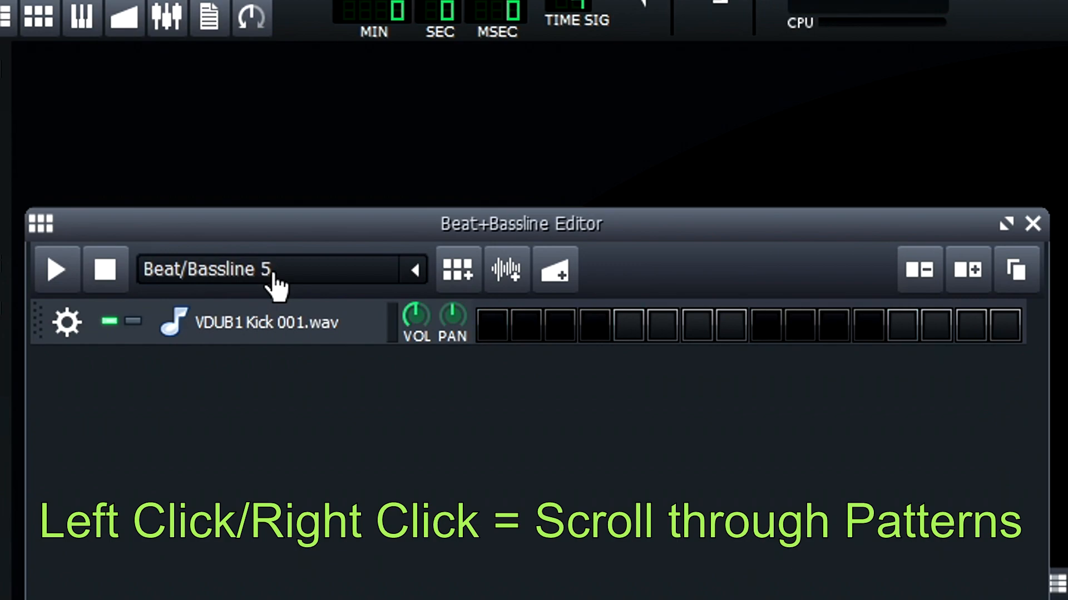
right_click(277, 287)
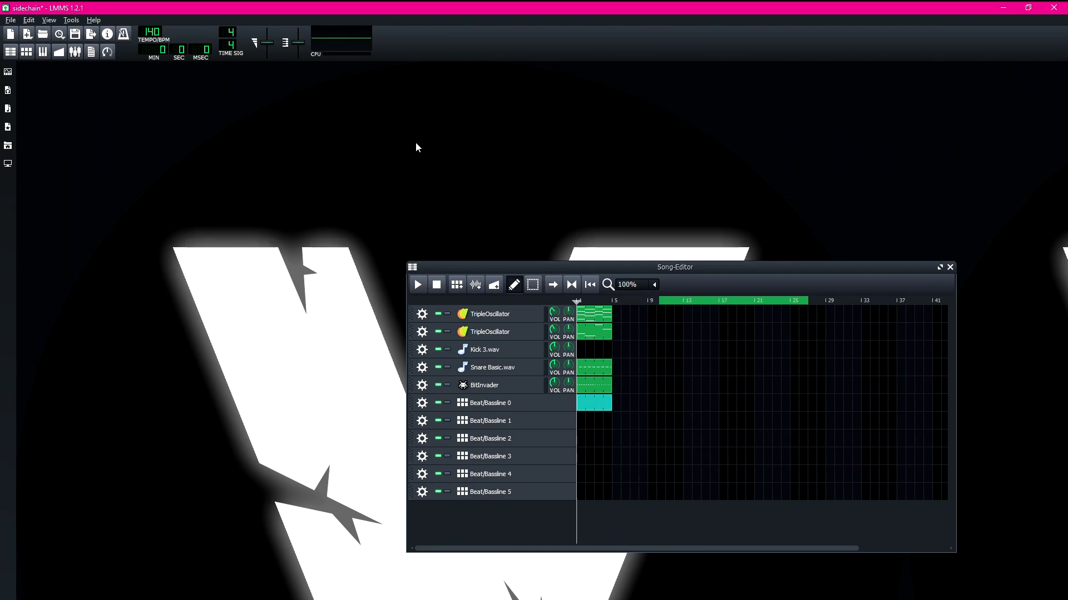
Show the Piano-Roll, move its window away from the Song-Editor tracks, and open the first TripleOscillator track's chord pattern in it.
key("F7")
left_click_drag(421, 276, 366, 70)
left_click(598, 386)
double_click(588, 328)
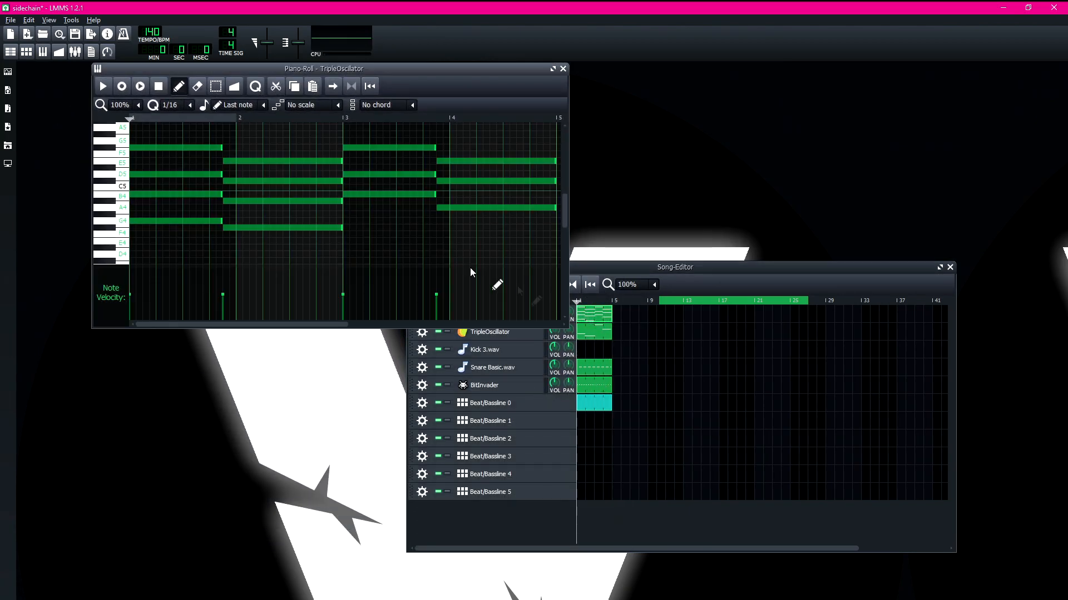
scroll(284, 192, "up", 2)
scroll(281, 200, "down", 2)
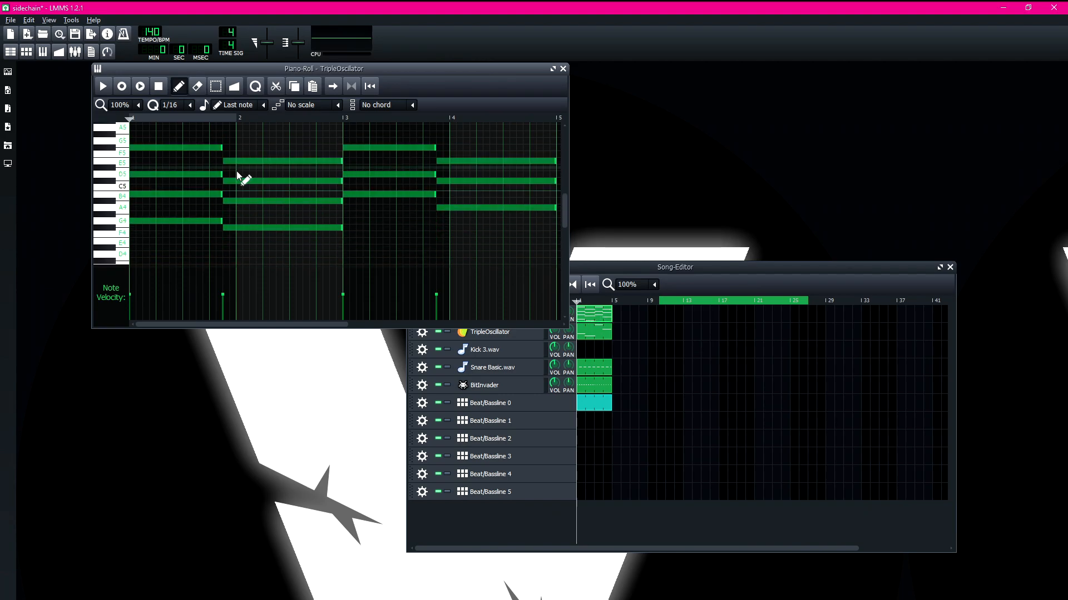
Move the Piano-Roll view vertically and horizontally, and zoom it out to 50% and back to 100%.
scroll(322, 210, "up", 5)
scroll(322, 208, "down", 5)
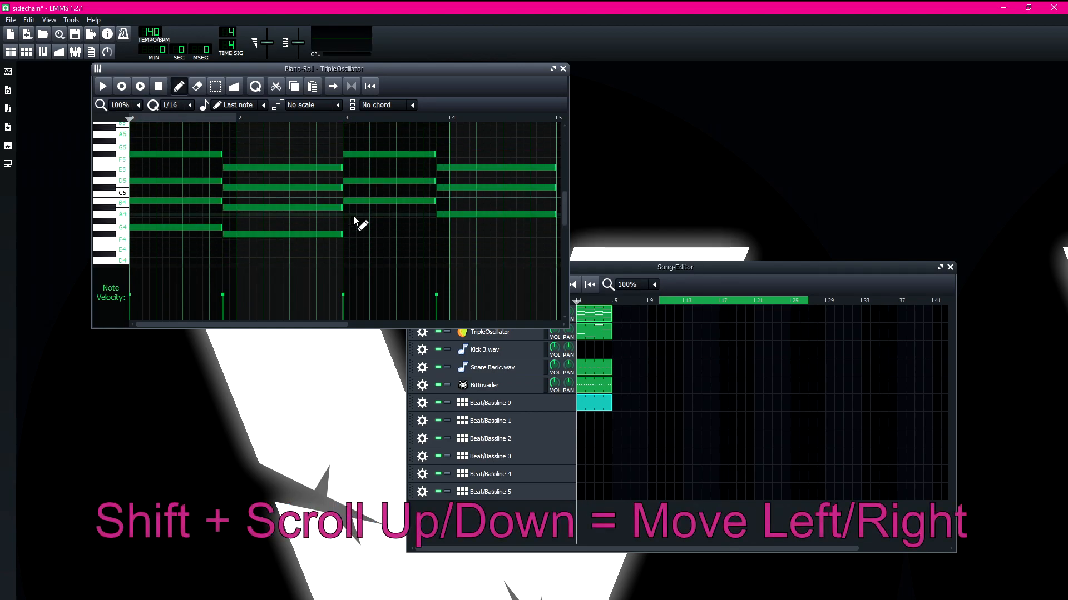
scroll(358, 223, "right", 3)
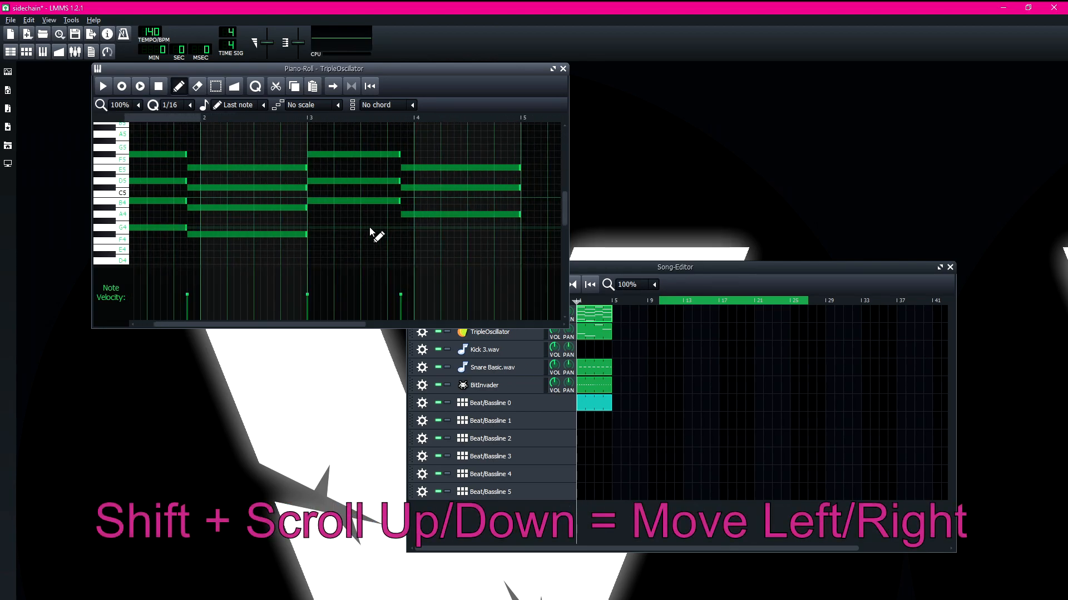
scroll(355, 232, "down", 1)
scroll(273, 222, "up", 1)
scroll(273, 222, "down", 1)
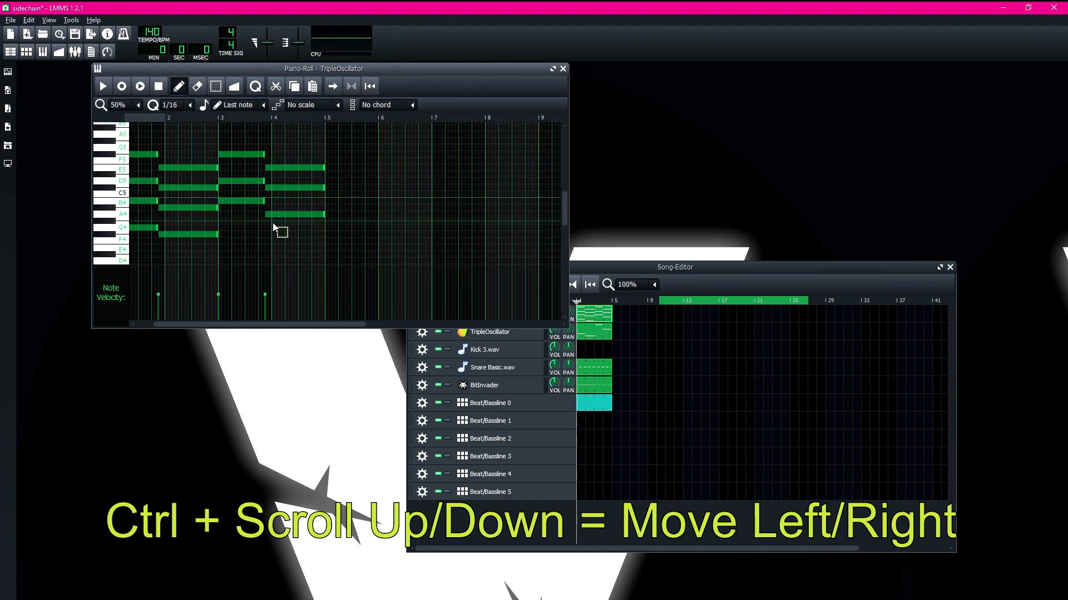
scroll(272, 221, "up", 1)
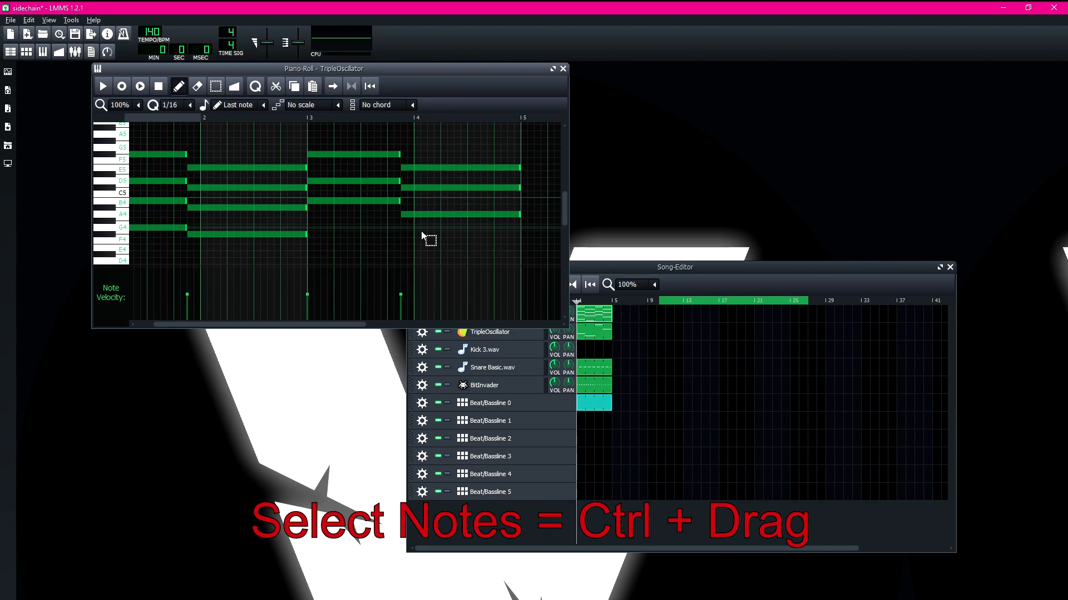
Select the last chord's notes, and select the second chord's four notes and copy them to bar 5.
left_click_drag(427, 234, 418, 154)
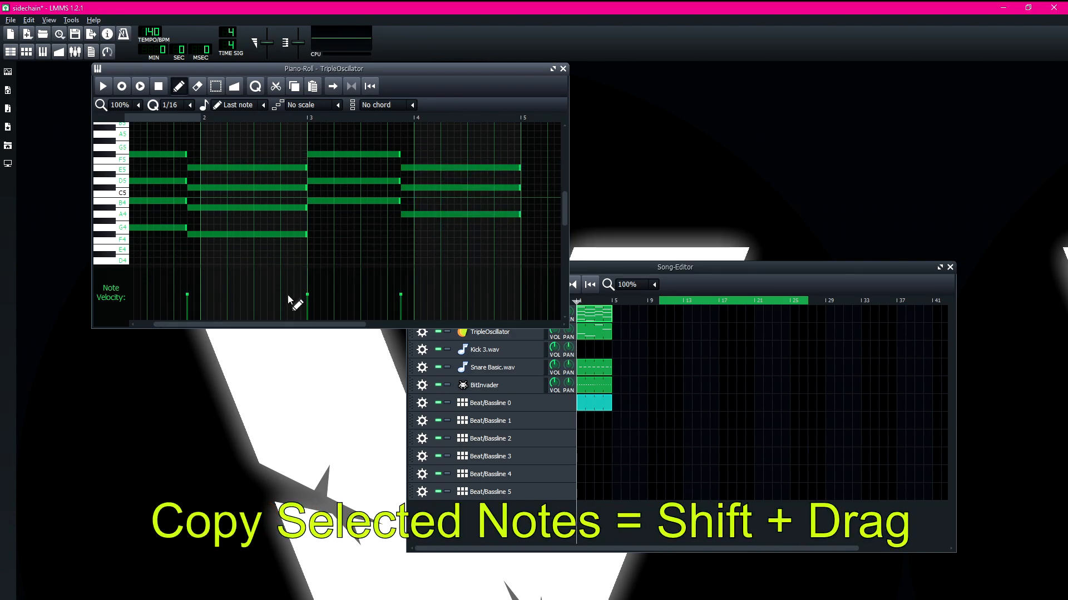
left_click_drag(268, 264, 274, 147)
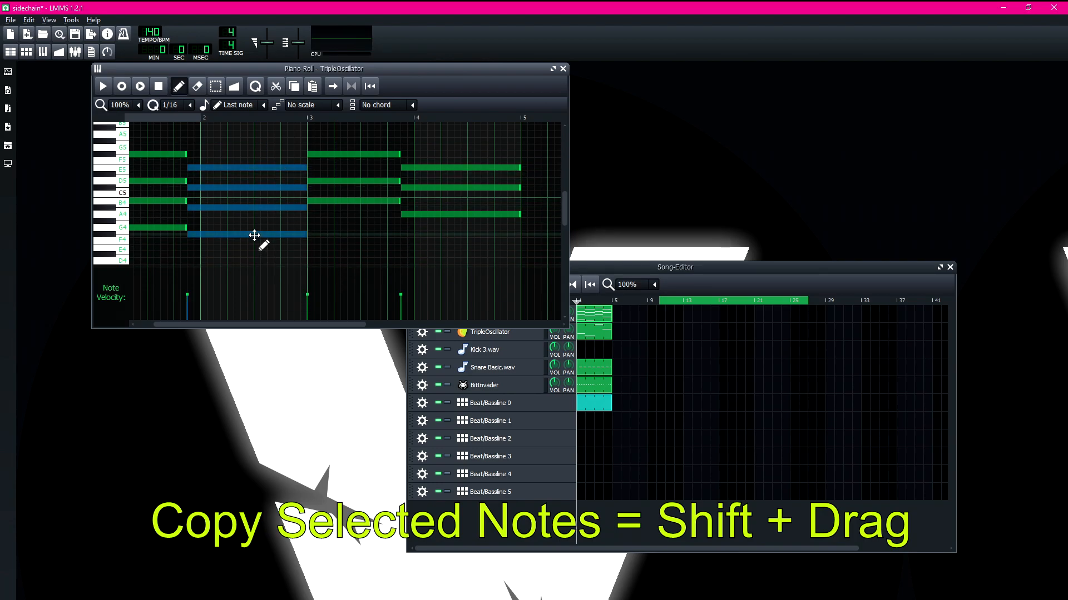
left_click_drag(254, 236, 588, 243)
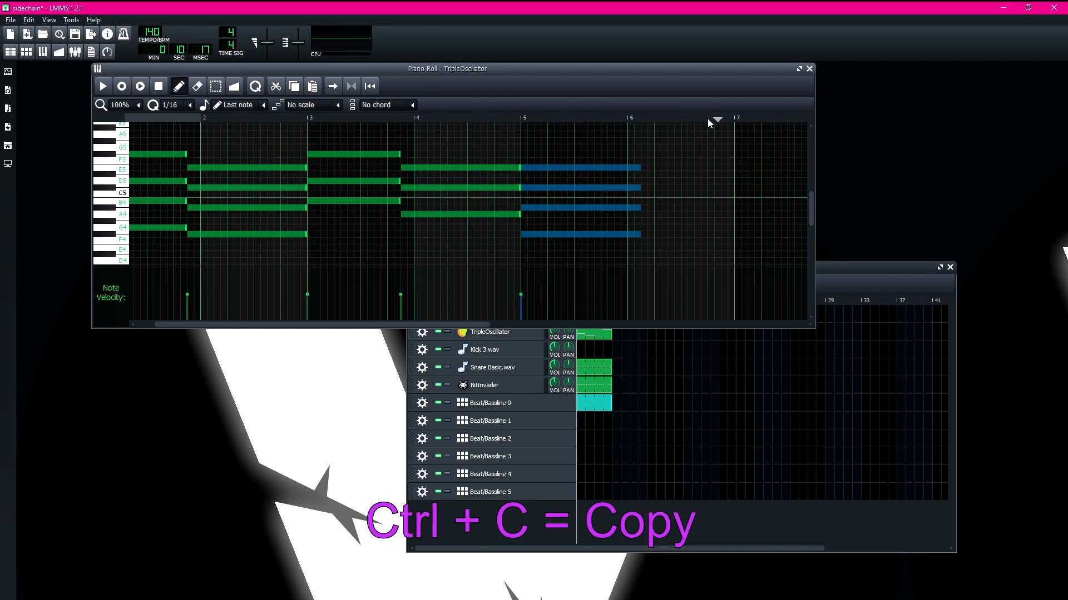
Paste the copied chord shortly after bar 6 and undo it, and move the bar 5 chord there by cutting and pasting.
left_click(651, 120)
key("ctrl+v")
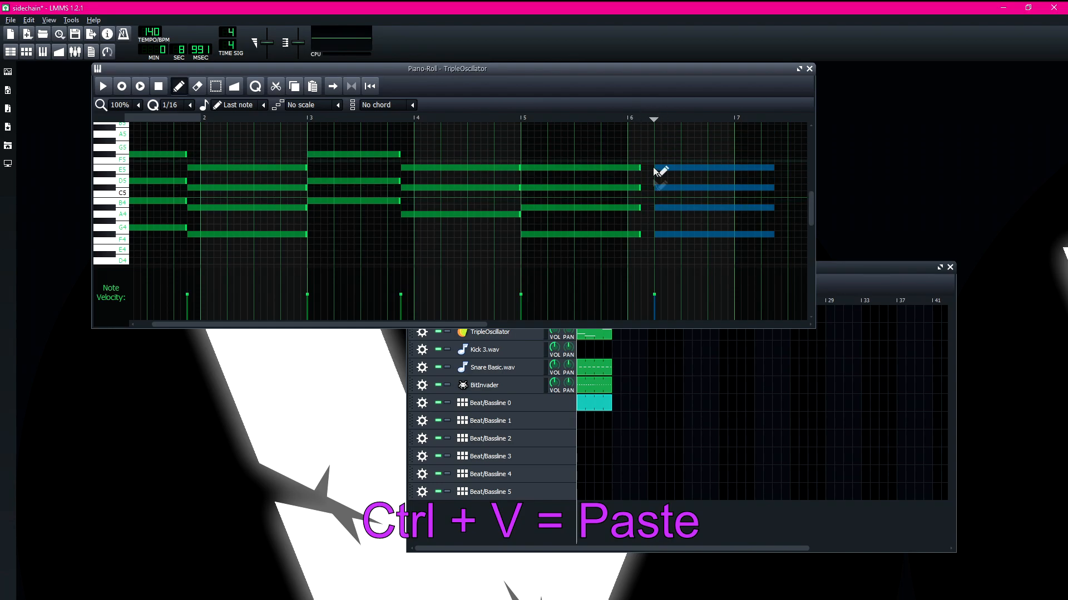
key("ctrl+z")
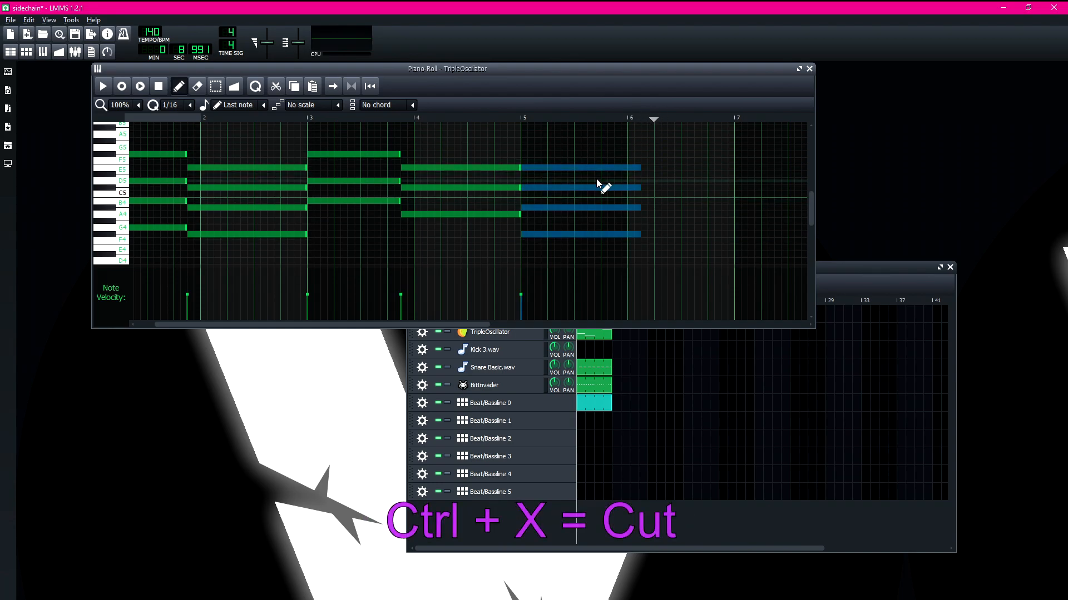
key("ctrl+x")
key("ctrl+v")
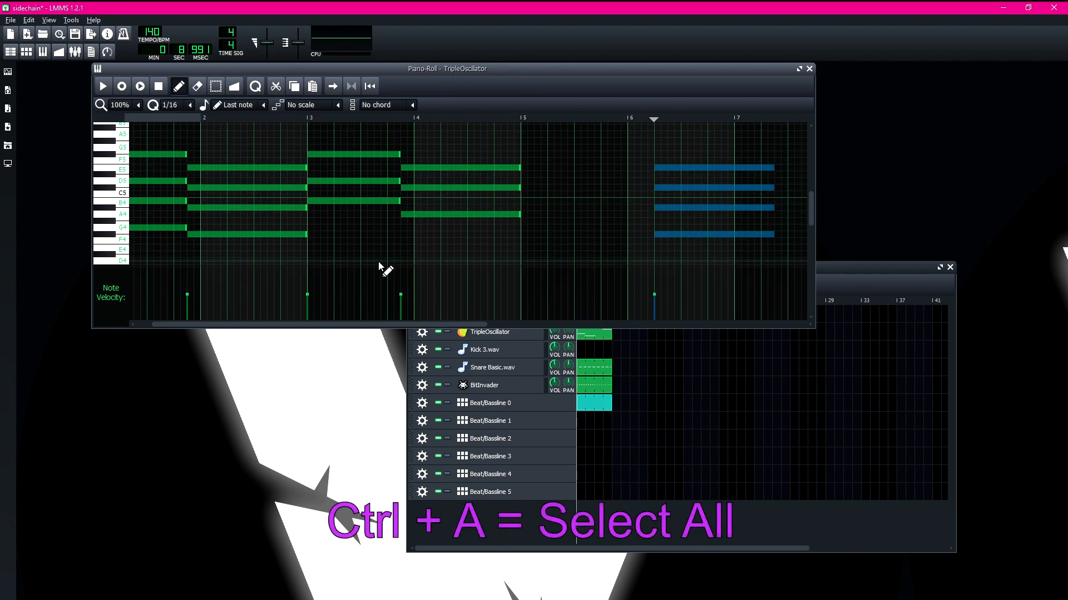
Select all notes in the pattern and paste a copy of them at the playback position midway through bar 7.
key("ctrl+a")
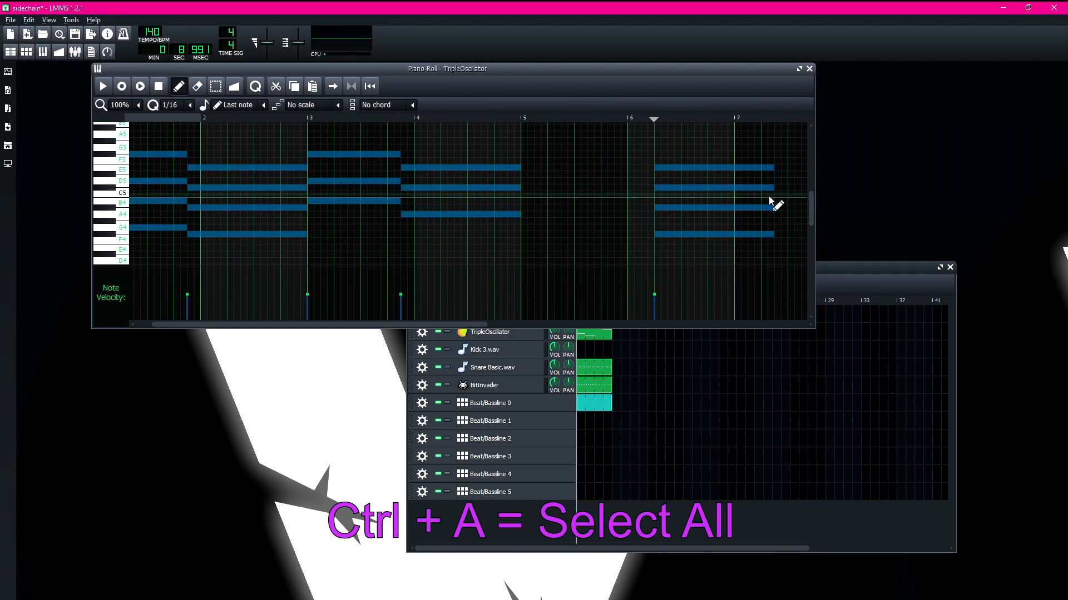
left_click(788, 118)
key("ctrl+v")
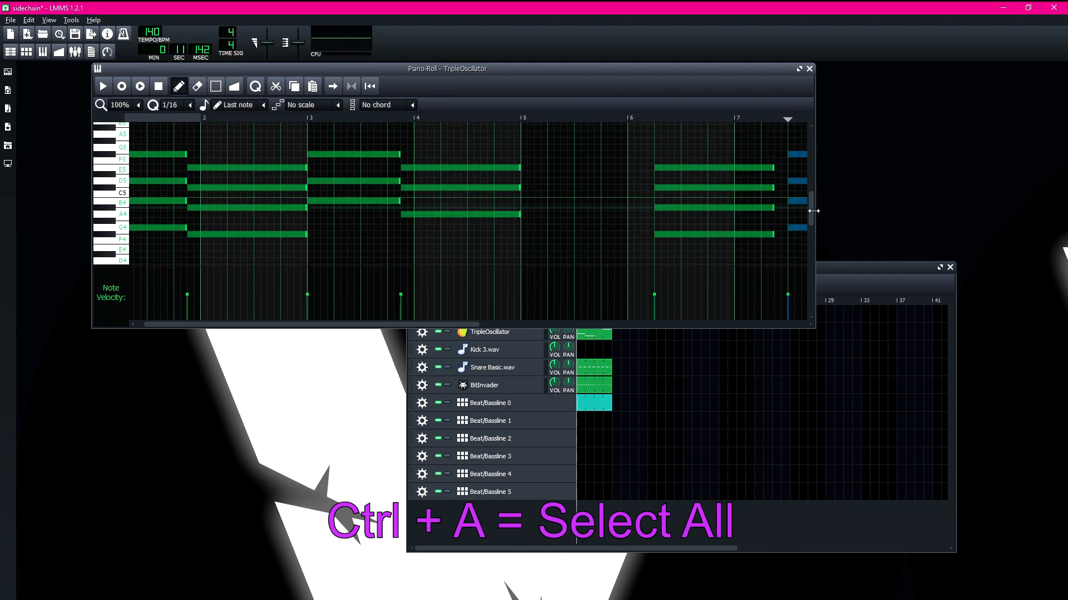
Widen the Piano-Roll window, zoom out to 50%, and delete the extra notes after bar 5.
left_click_drag(815, 232, 963, 234)
scroll(820, 241, "down", 2)
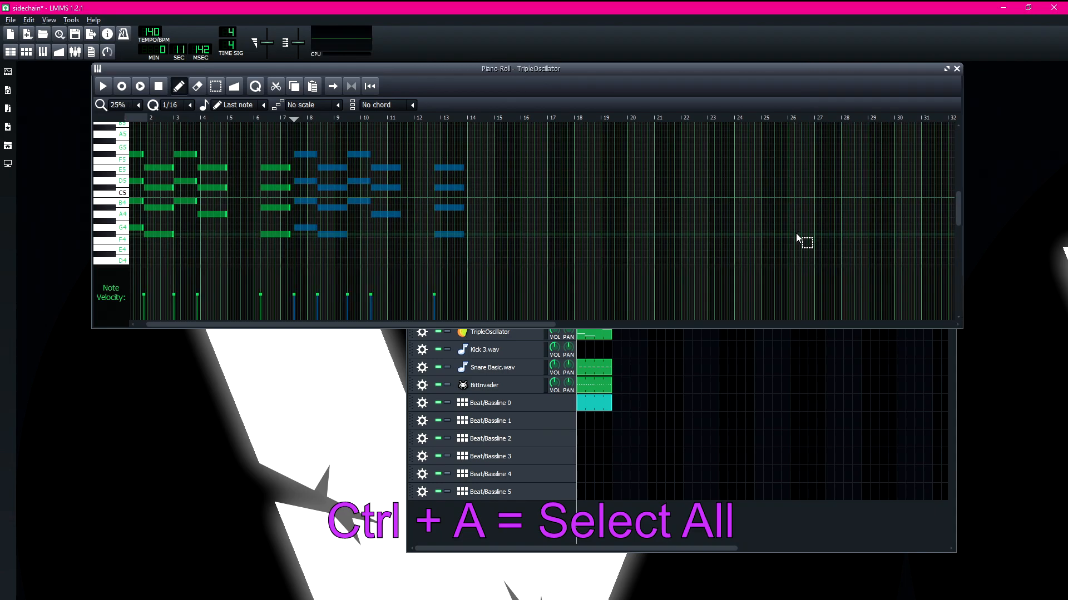
scroll(645, 217, "up", 1)
key("Delete")
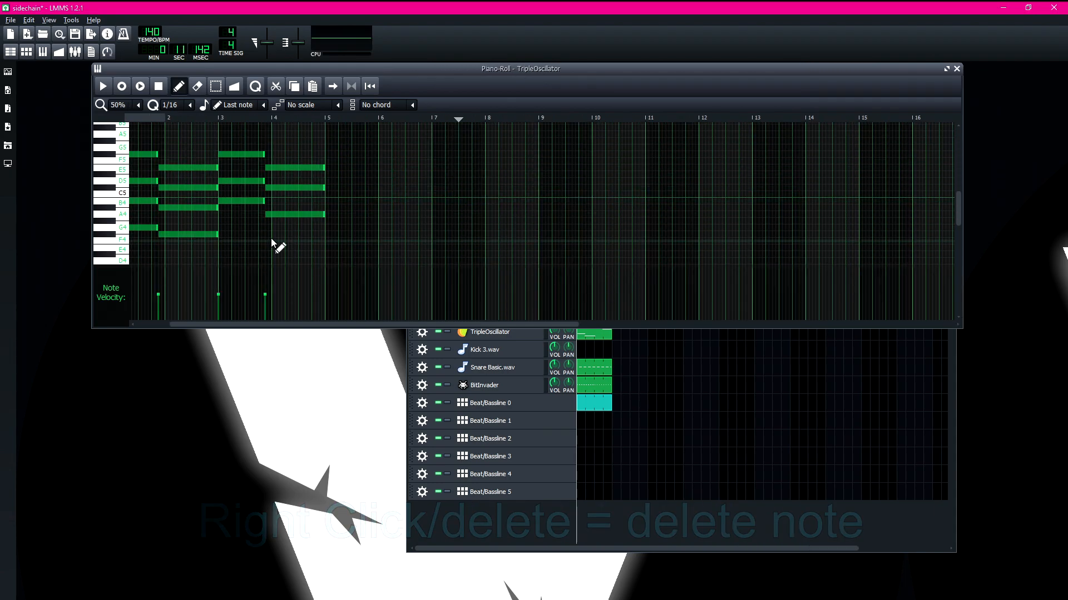
Delete the last chord's lowest note directly and again by selecting it, undoing each deletion.
right_click(299, 215)
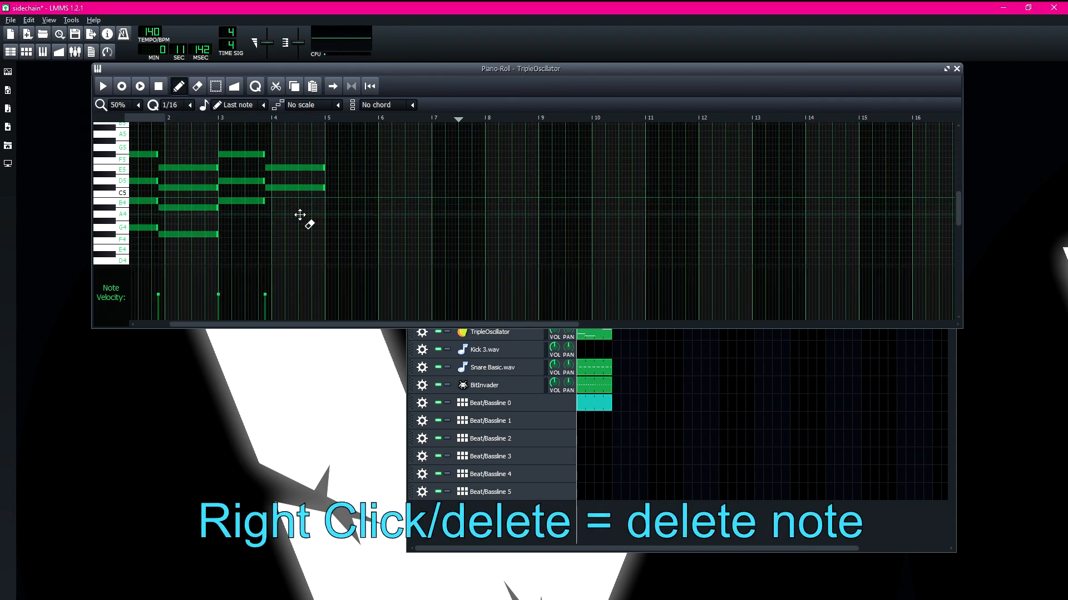
key("ctrl+z")
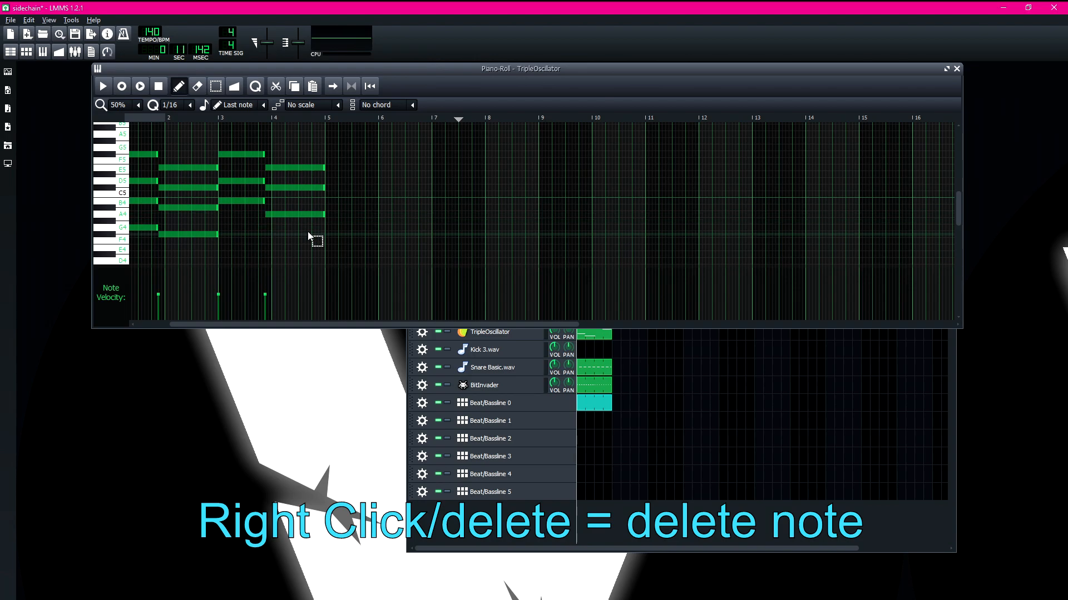
left_click_drag(301, 224, 382, 207)
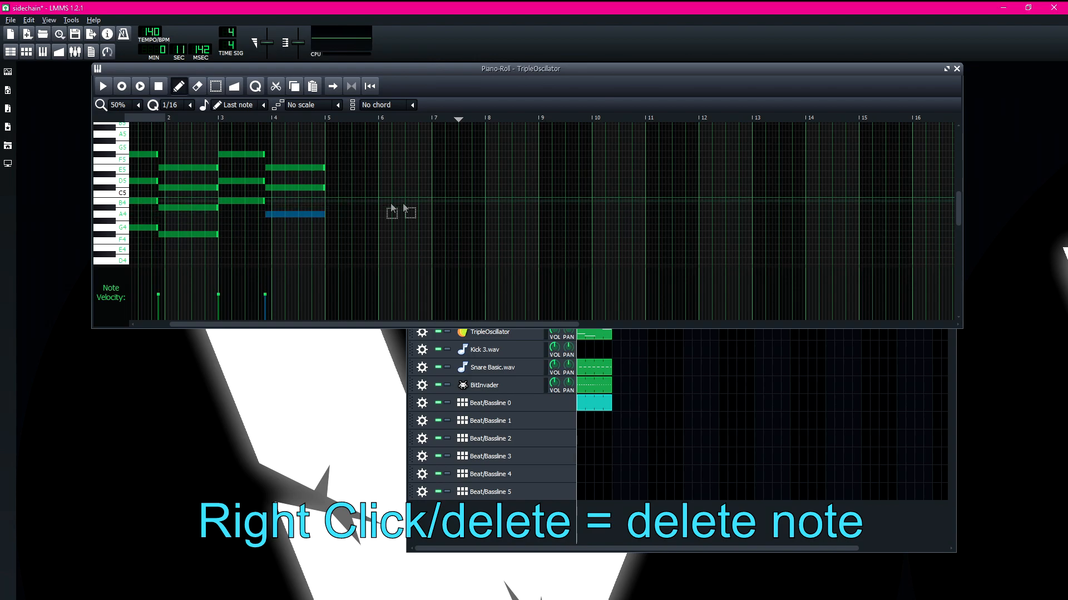
key("Delete")
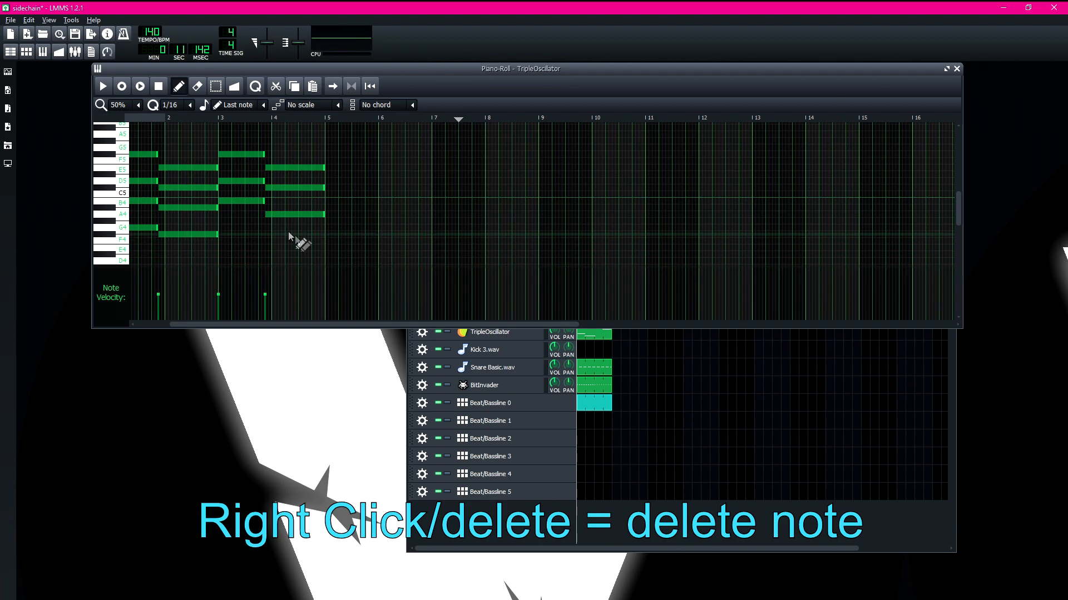
key("ctrl+z")
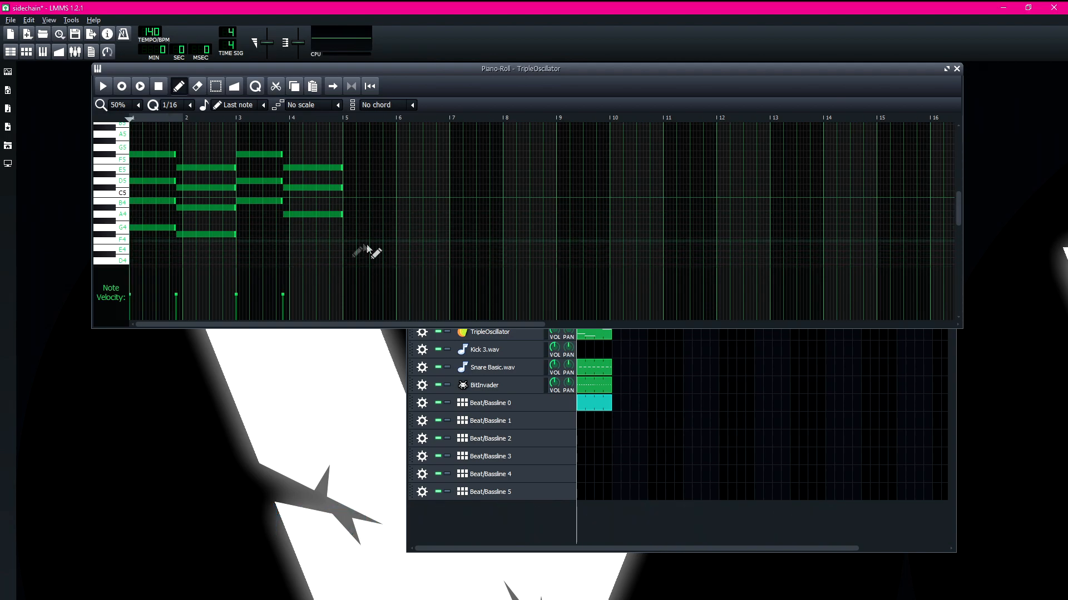
Move the last chord's lowest note freely off-grid, and select it together with the first chord's top note.
scroll(302, 216, "up", 1, "ctrl")
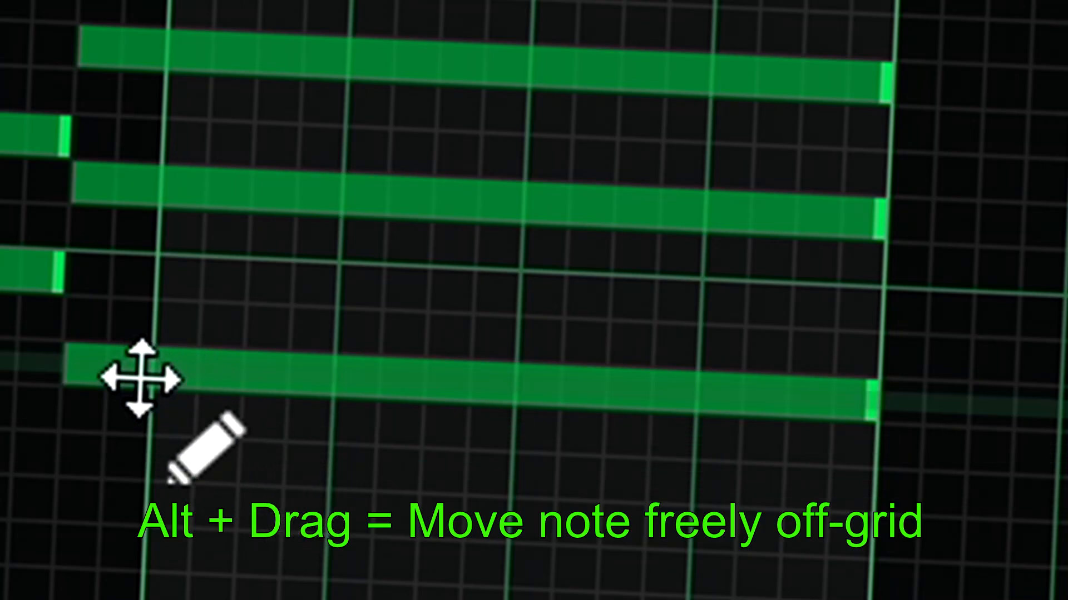
left_click_drag(141, 378, 339, 381)
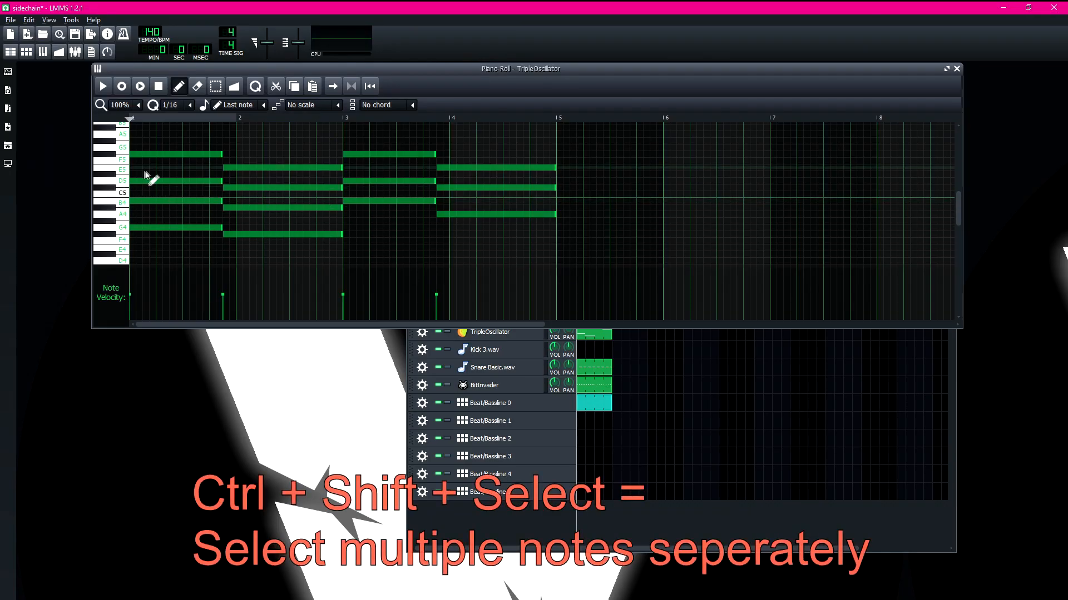
left_click(471, 214, "ctrl+shift")
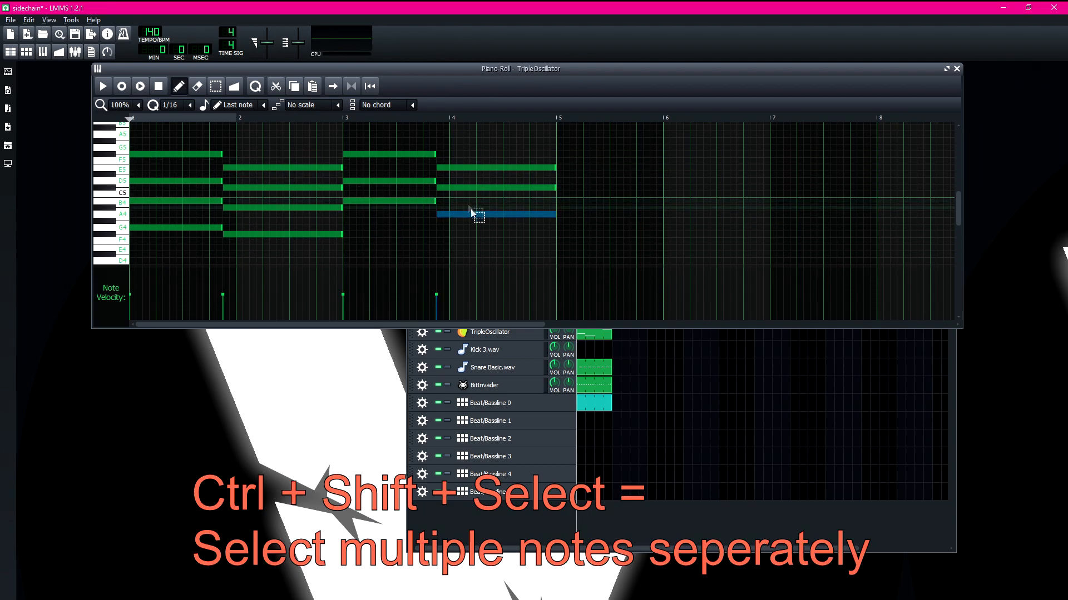
left_click(189, 154, "ctrl+shift")
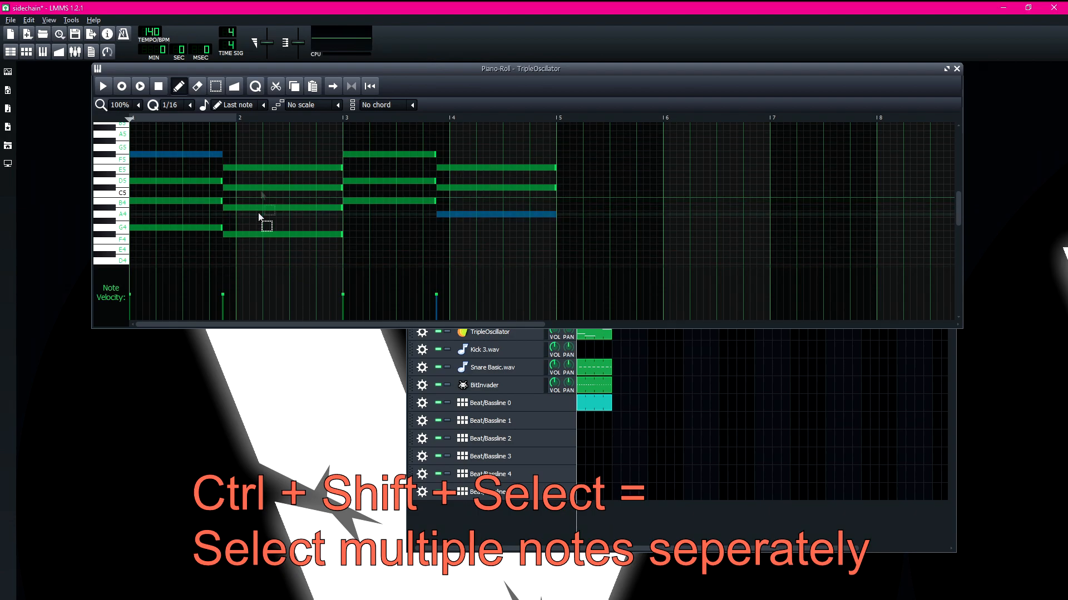
key("Escape")
Move the Piano-Roll view up and down and right and left, returning to the start of bar 1.
key("Up")
key("Up")
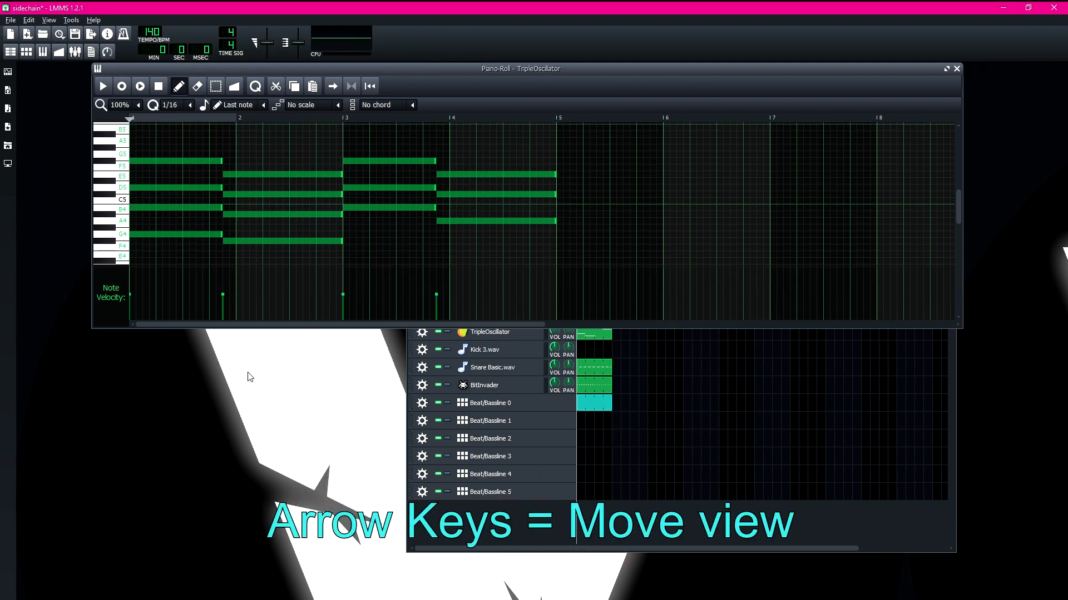
key("Down")
key("Down")
key("Down")
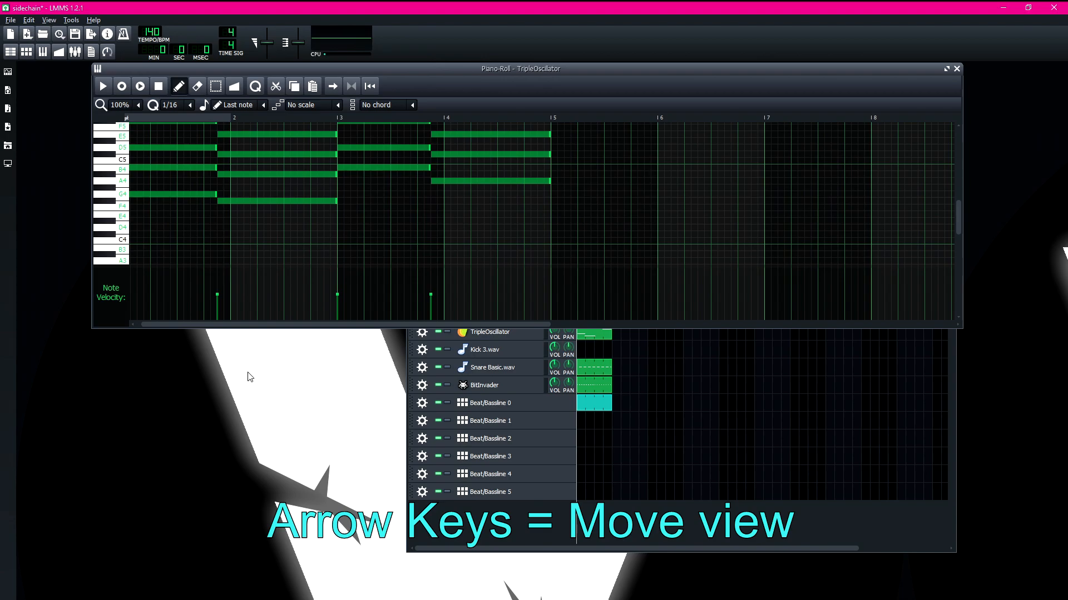
key("Right")
key("Right")
key("Left")
key("Left")
key("Left")
key("Left")
key("Left")
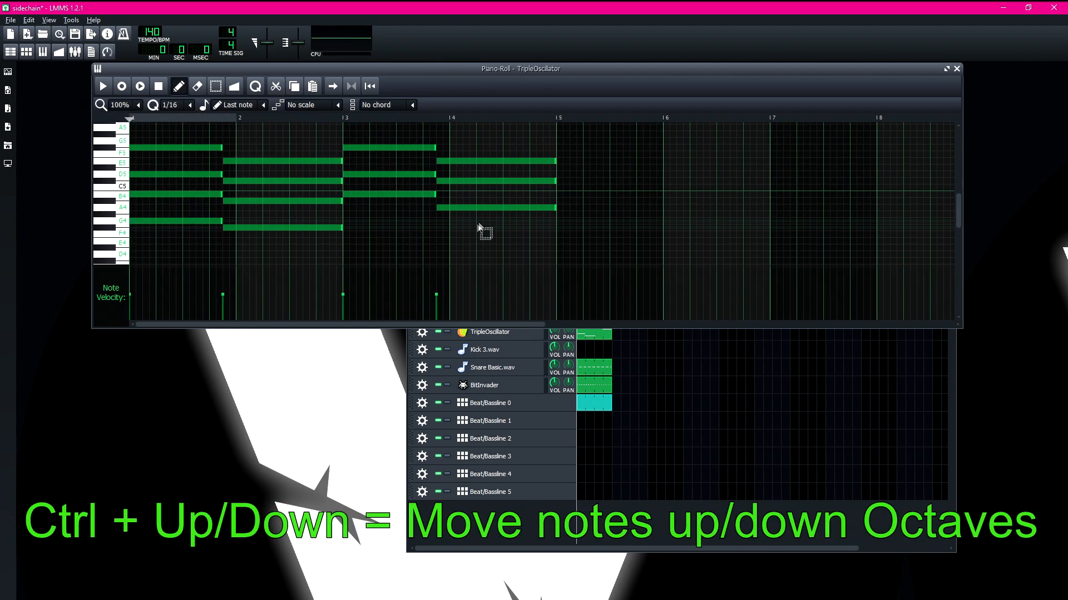
Select the last chord's three notes and transpose them up one octave and back down.
left_click_drag(486, 134, 523, 213)
scroll(589, 191, "up", 3)
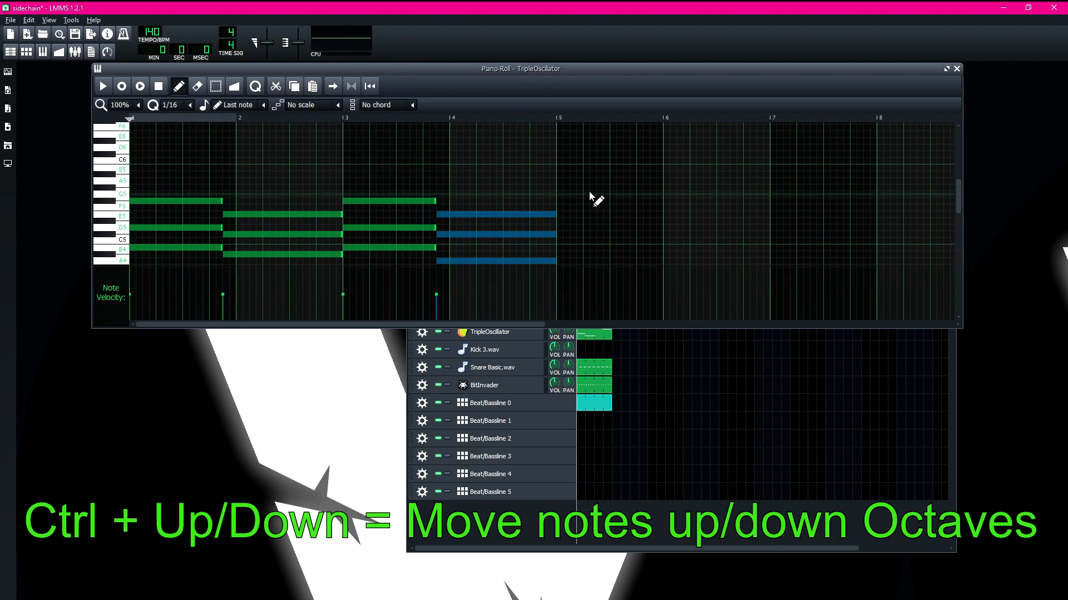
key("ctrl+Up")
key("ctrl+Down")
scroll(589, 192, "down", 1)
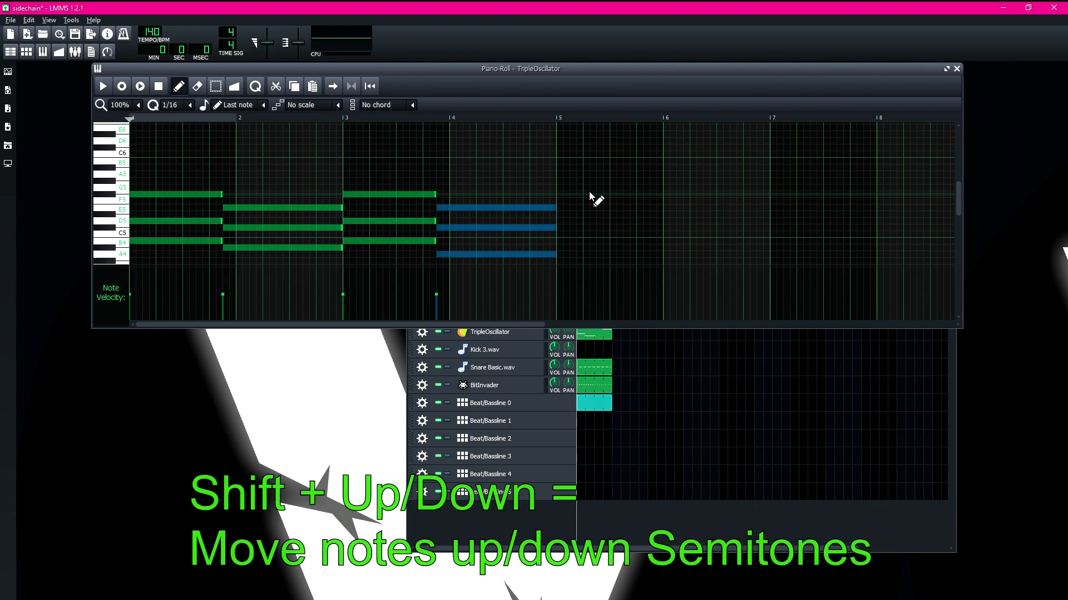
Shift the selected chord up one semitone and back down, and try the right and left movements in time.
key("shift+Up")
key("shift+Down")
key("shift+Right")
key("shift+Left")
key("ctrl+Right")
key("ctrl+Left")
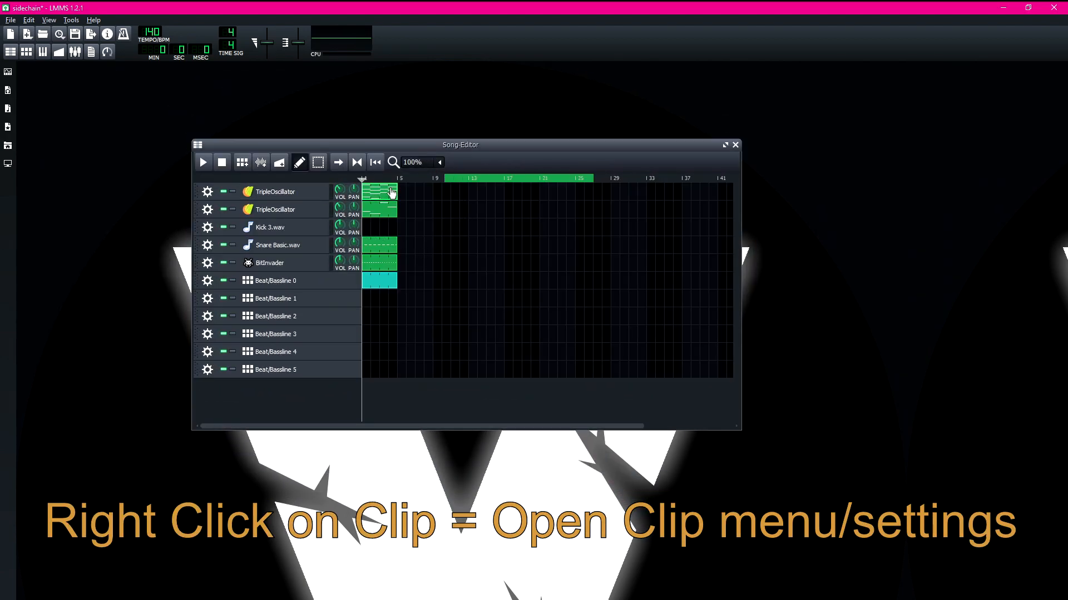
Rename the first TripleOscillator track's clip to "hello" and reset its name.
right_click(389, 191)
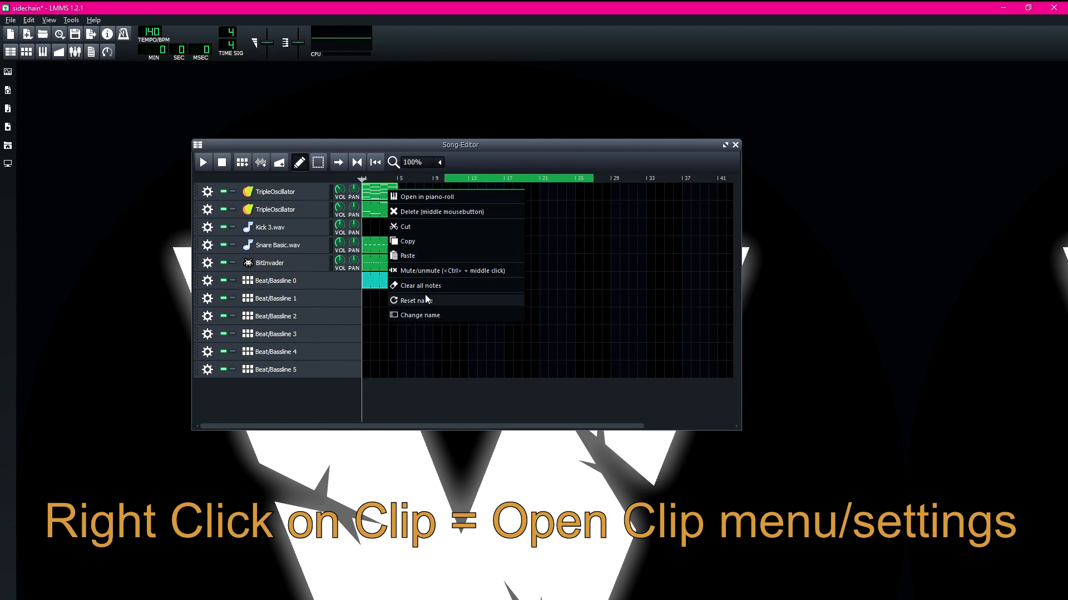
left_click(411, 316)
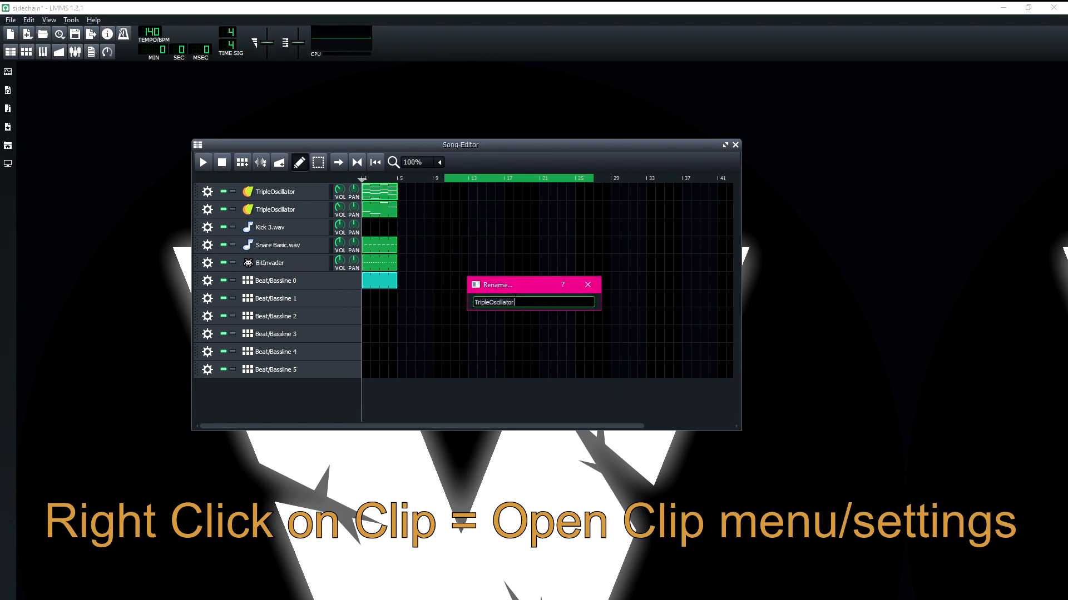
key("ctrl+a")
type("hello")
key("Return")
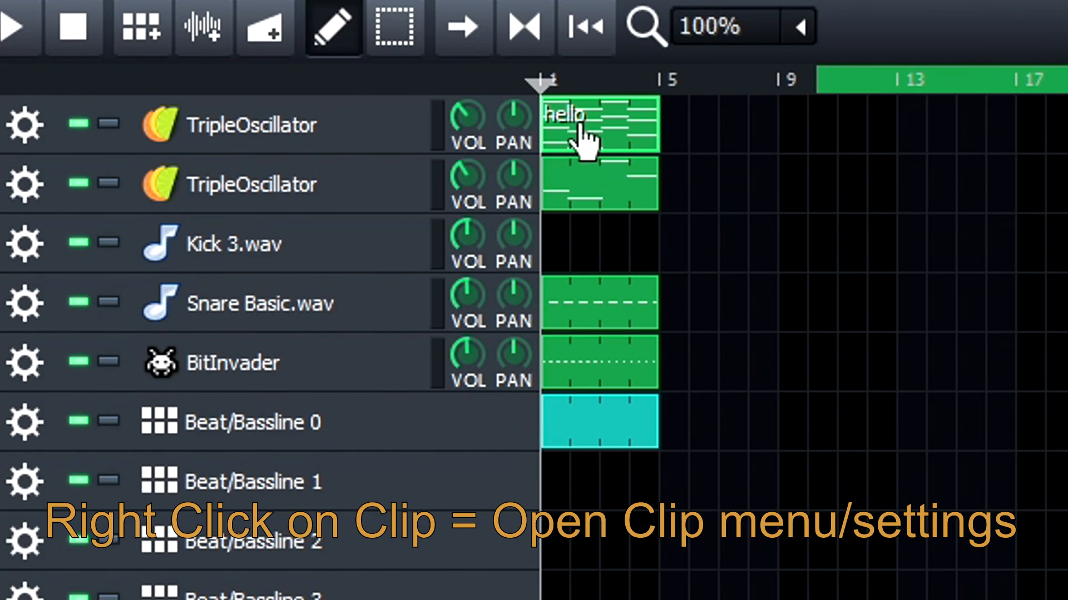
right_click(612, 146)
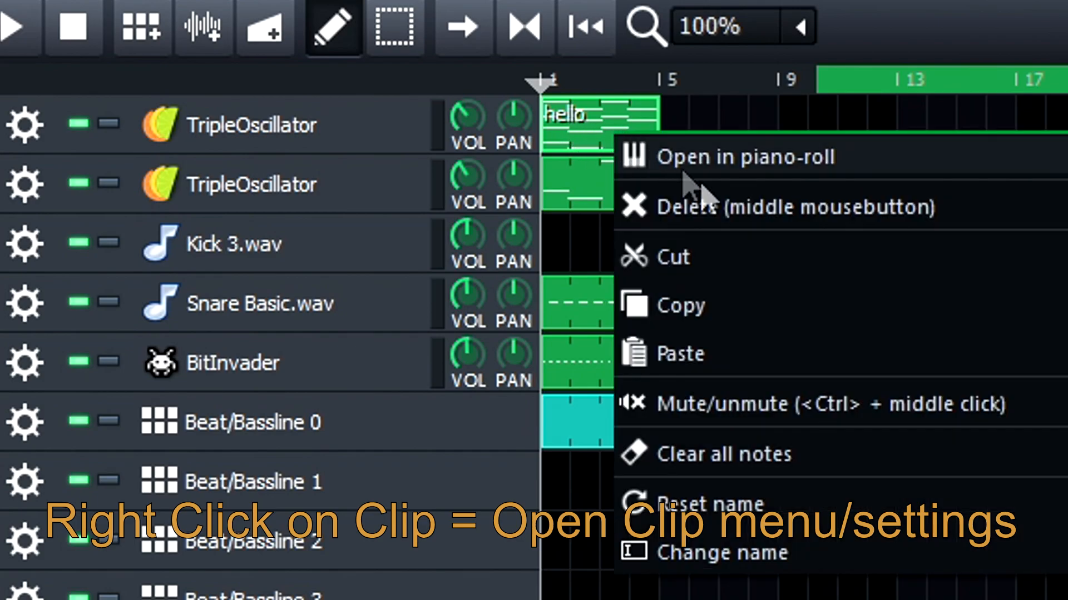
left_click(786, 505)
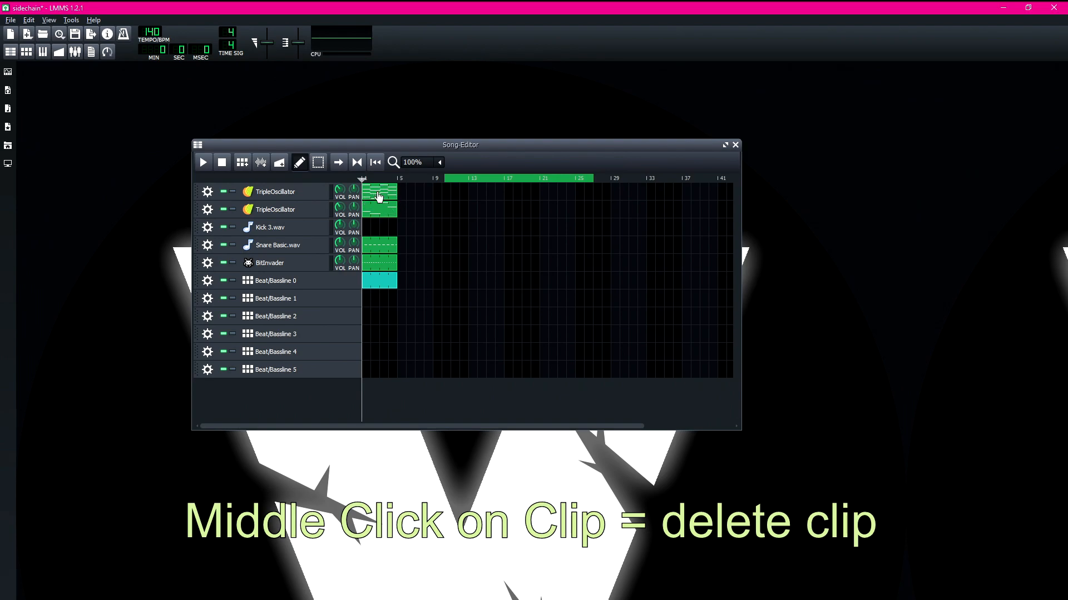
Delete the first TripleOscillator track's clip and undo the deletion.
middle_click(378, 197)
key("ctrl+z")
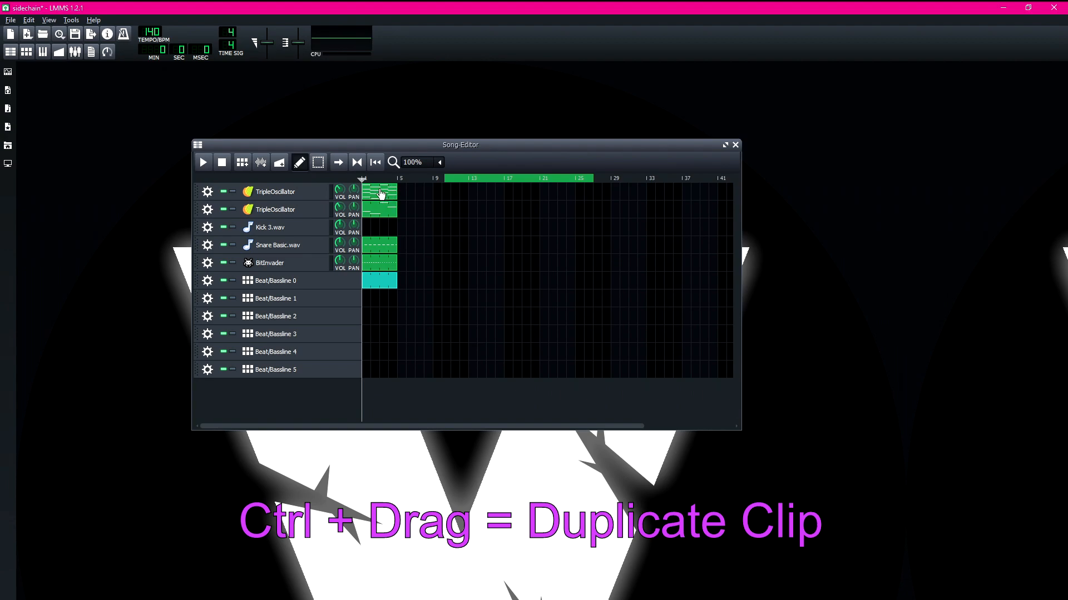
Try duplicating the first TripleOscillator track's clip into the empty space beside it and moving the clip freely along its track.
left_click_drag(380, 193, 409, 193)
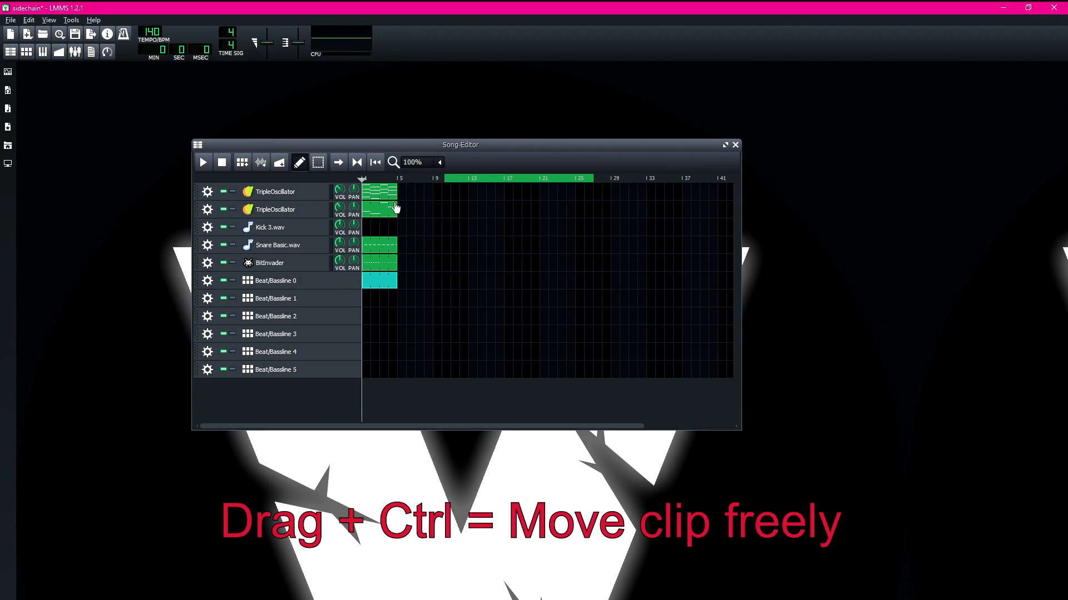
left_click(374, 189)
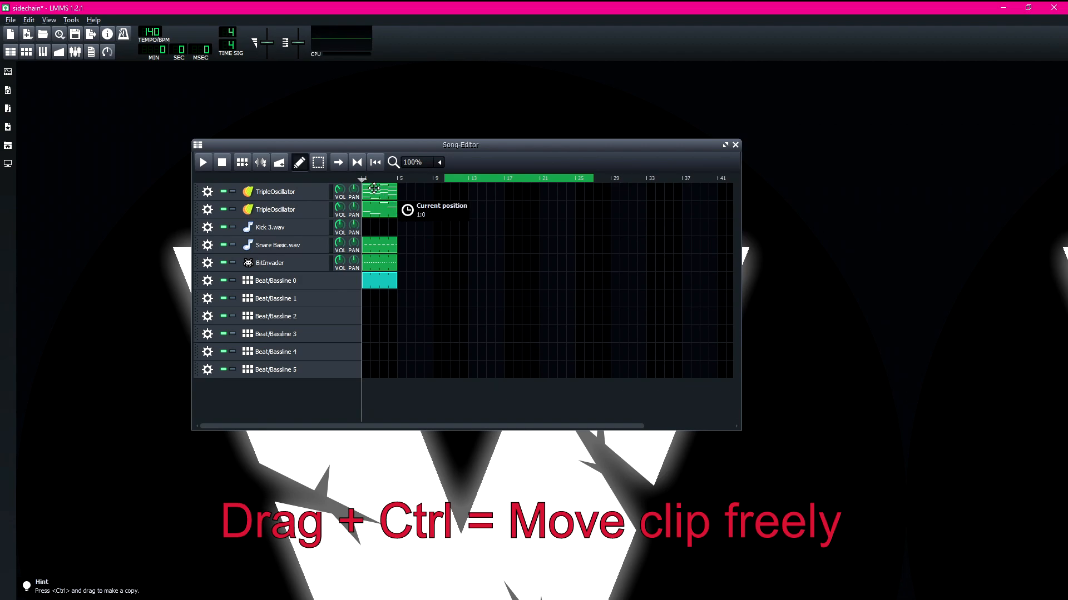
left_click_drag(374, 189, 618, 195)
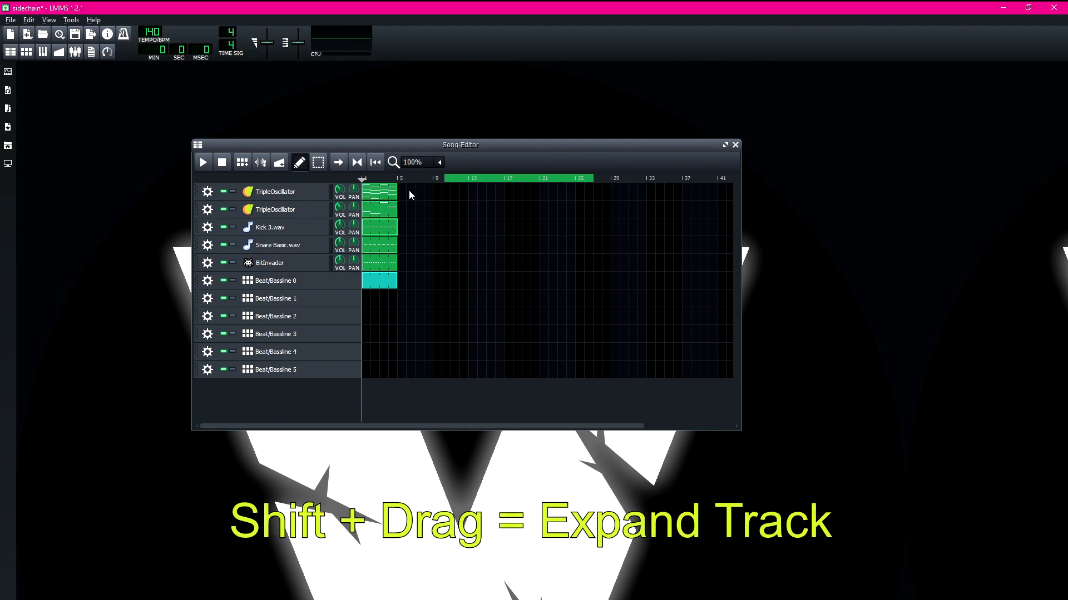
Try changing the track height in the upper rows of the Song-Editor.
mouse_move(411, 202)
left_mouse_down()
mouse_move(421, 336)
mouse_move(420, 199)
left_mouse_up()
mouse_move(418, 236)
left_mouse_down()
mouse_move(424, 291)
mouse_move(424, 244)
left_mouse_up()
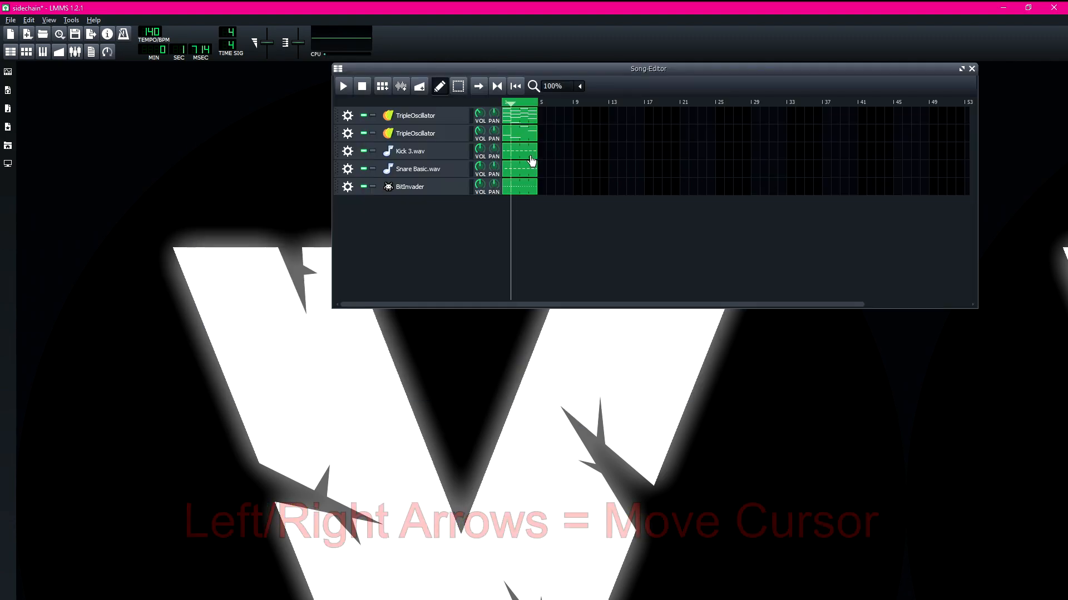
Step the song position forward and back along the timeline bar by bar, ending at the start of bar 3.
key("Right")
key("Right")
key("Right")
key("Left")
key("Left")
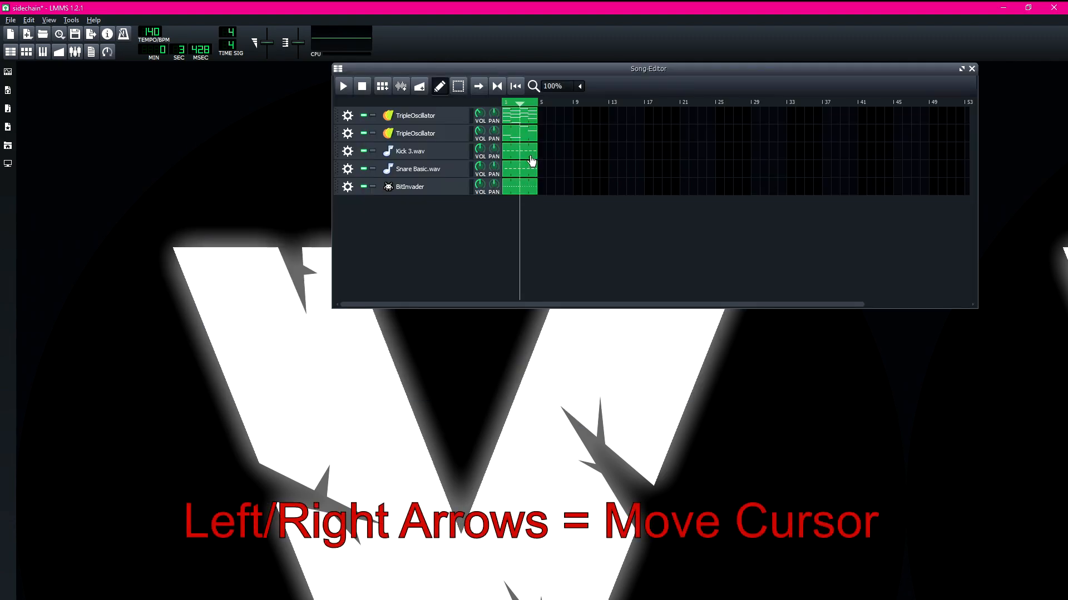
key("Left")
key("Left")
key("Right")
key("Right")
key("Right")
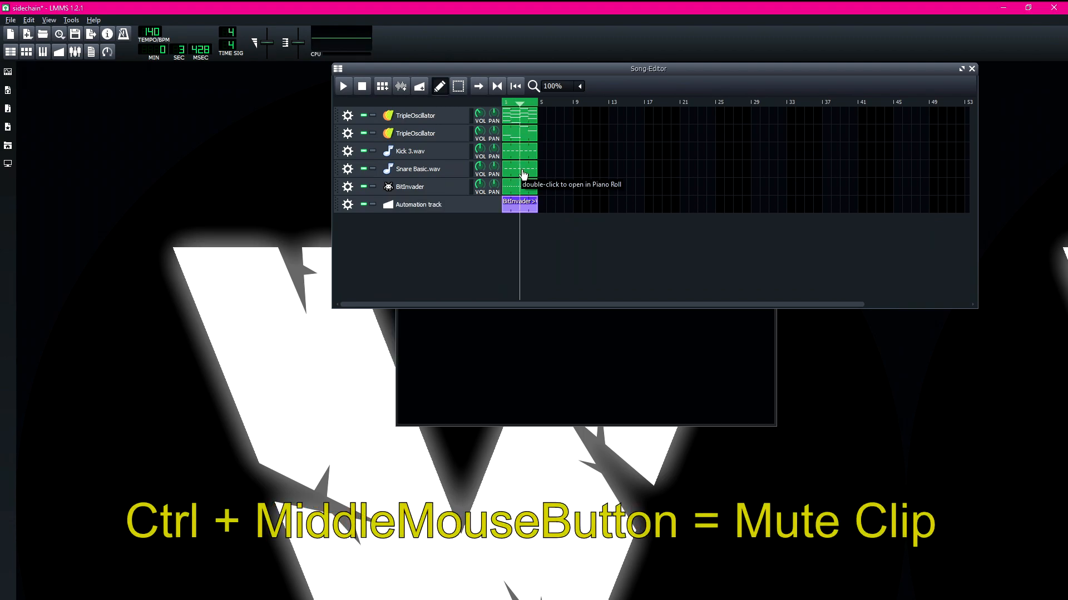
Mute the Snare Basic.wav track's clip and unmute it again.
middle_click(527, 175, "ctrl")
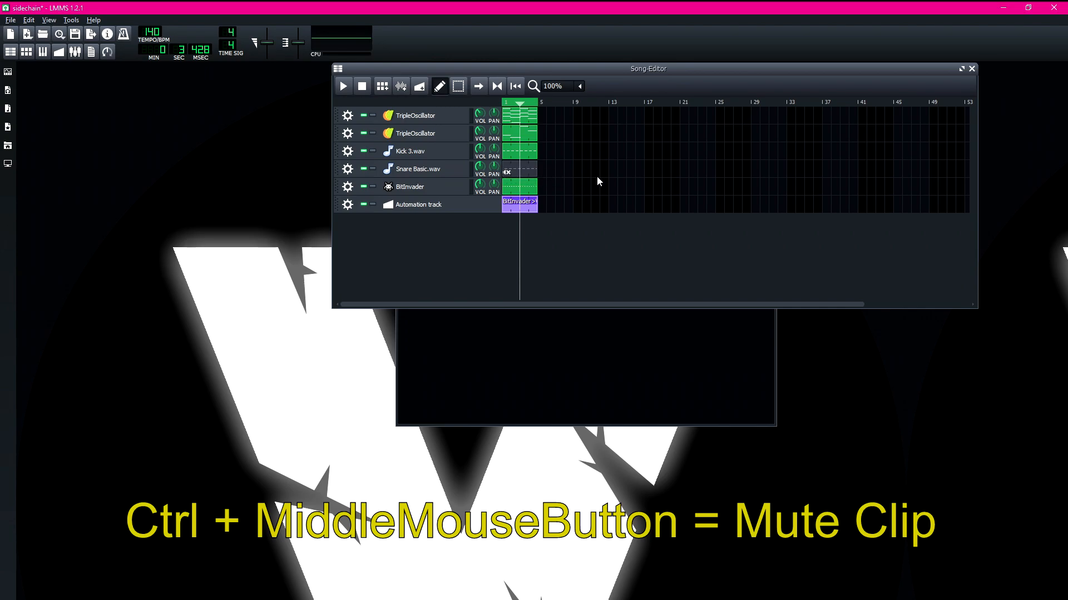
middle_click(527, 171, "ctrl")
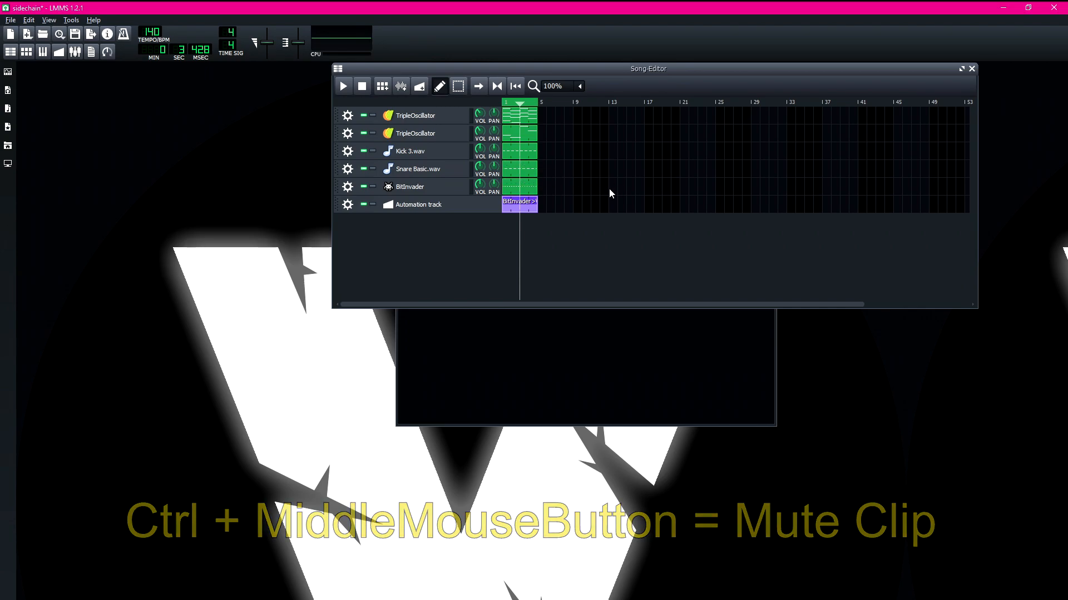